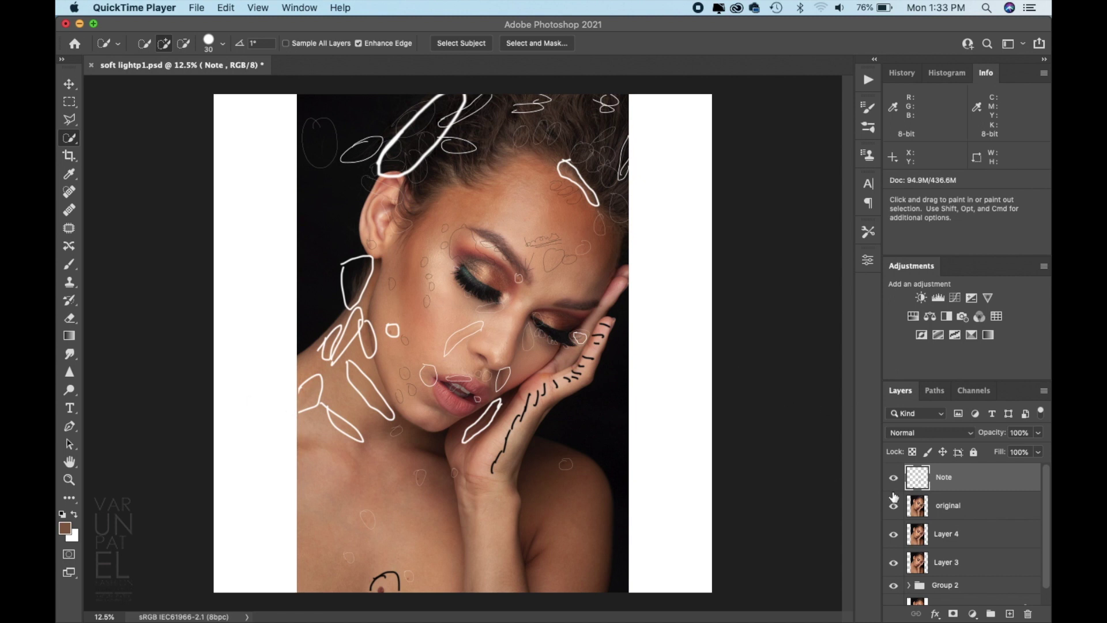
- Hide the Note layer so the portrait shows without its retouching annotation marks
{"action": "left_click", "coordinate": [893, 478]}
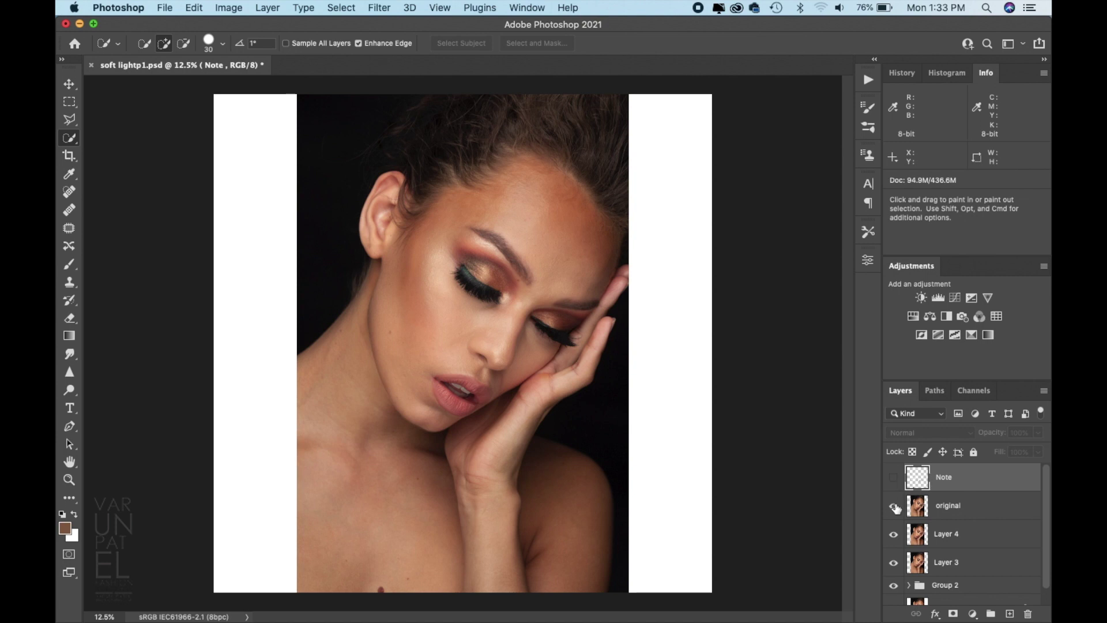
{"action": "left_click", "coordinate": [894, 507]}
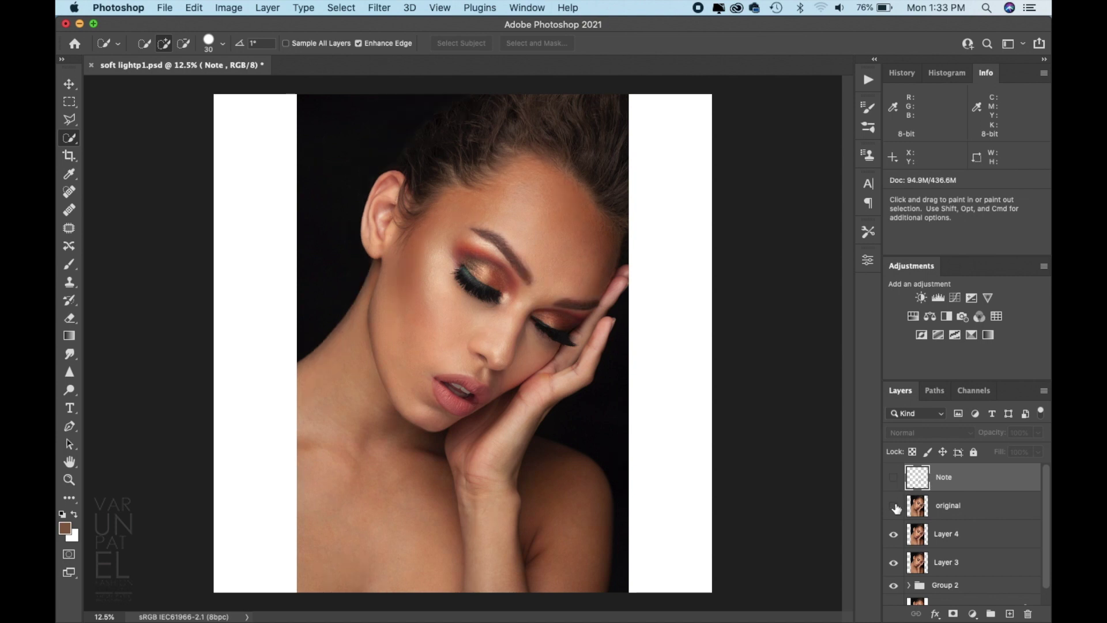
{"action": "key", "text": "super+plus"}
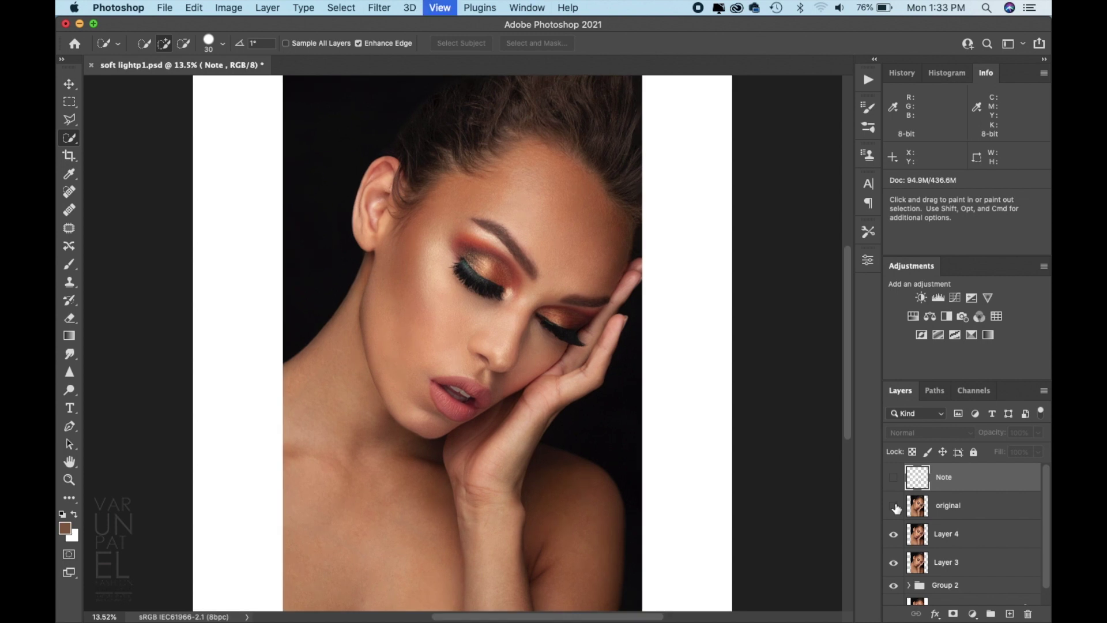
{"action": "key", "text": "super+plus"}
{"action": "key", "text": "super+plus"}
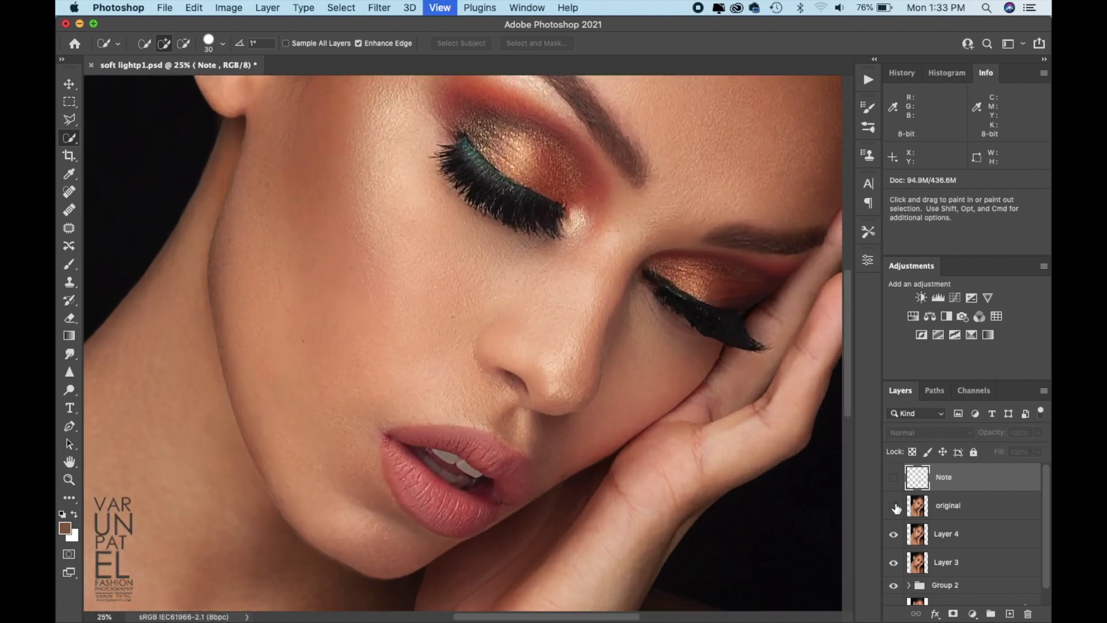
{"action": "key", "text": "super+minus"}
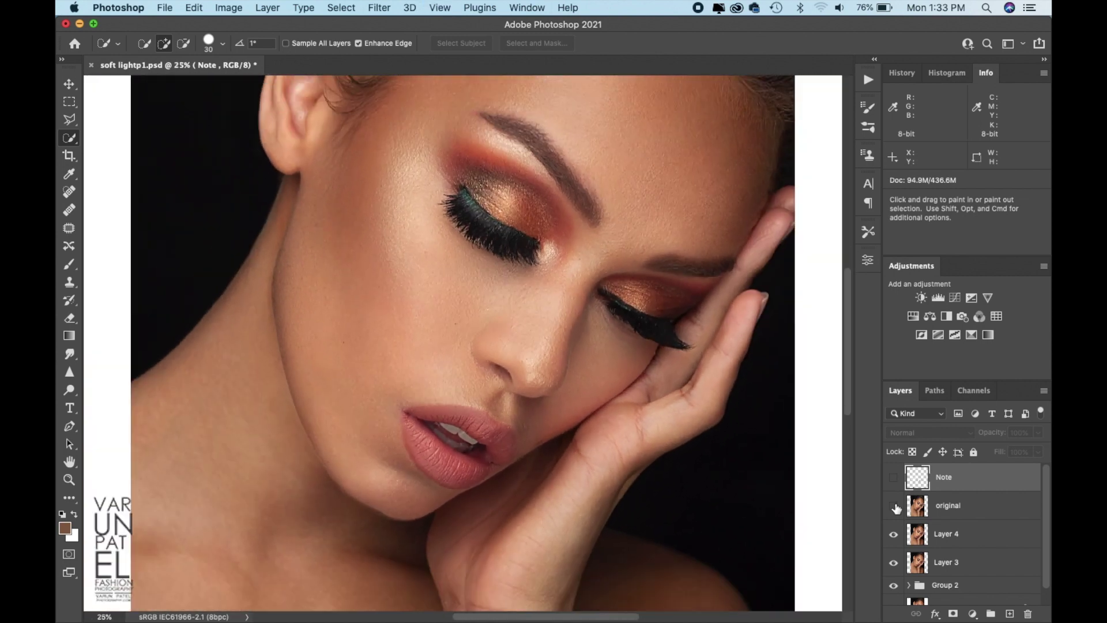
{"action": "left_click", "coordinate": [894, 506]}
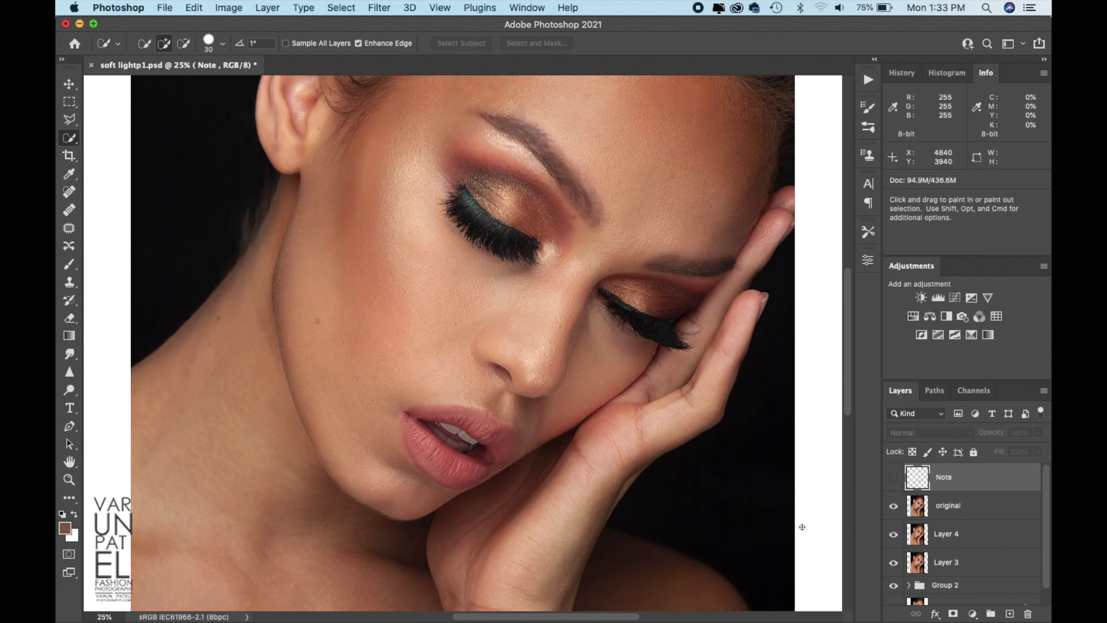
{"action": "scroll", "coordinate": [802, 527], "scroll_direction": "down", "scroll_amount": 3}
{"action": "scroll", "coordinate": [802, 526], "scroll_direction": "down", "scroll_amount": 10}
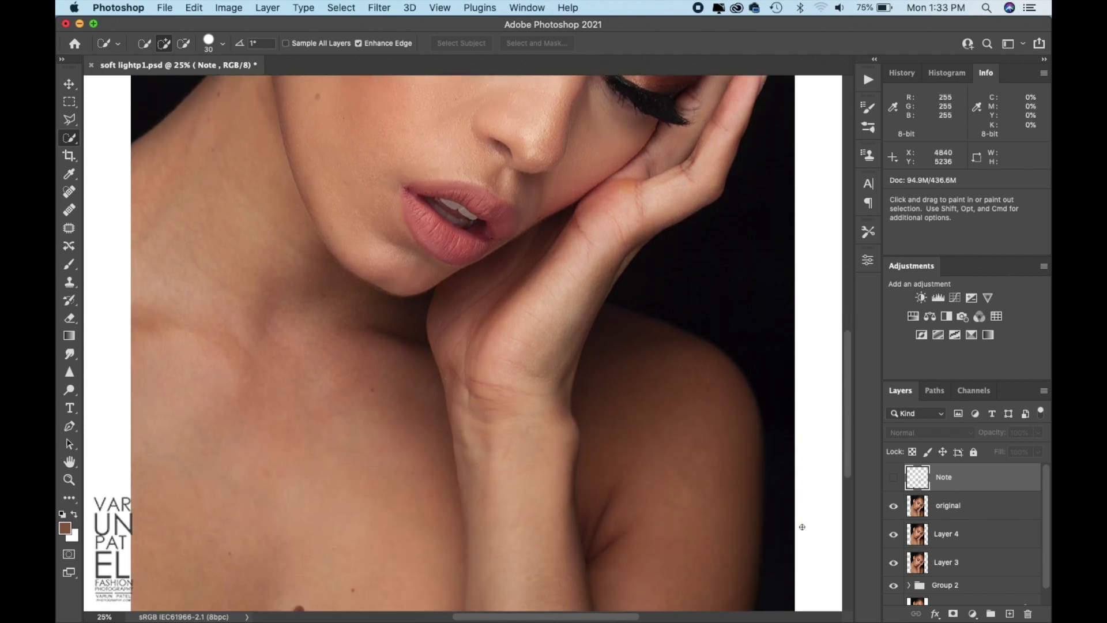
{"action": "scroll", "coordinate": [802, 526], "scroll_direction": "up", "scroll_amount": 15}
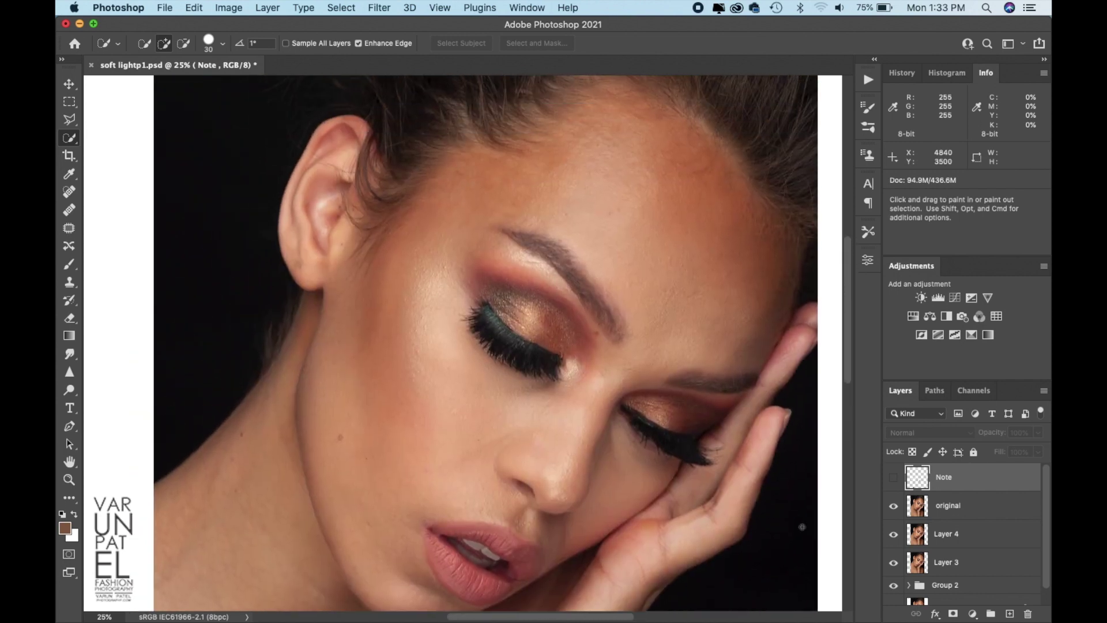
{"action": "scroll", "coordinate": [802, 527], "scroll_direction": "up", "scroll_amount": 1}
{"action": "scroll", "coordinate": [802, 526], "scroll_direction": "right", "scroll_amount": 1}
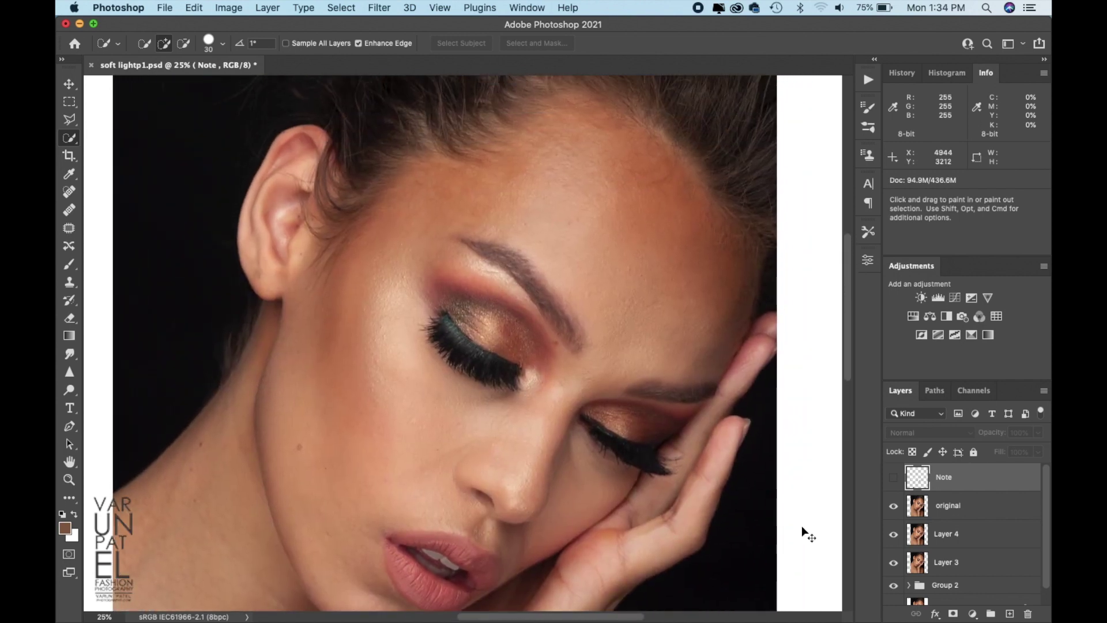
{"action": "key", "text": "super+minus"}
{"action": "key", "text": "super+minus"}
{"action": "scroll", "coordinate": [802, 527], "scroll_direction": "up", "scroll_amount": 1}
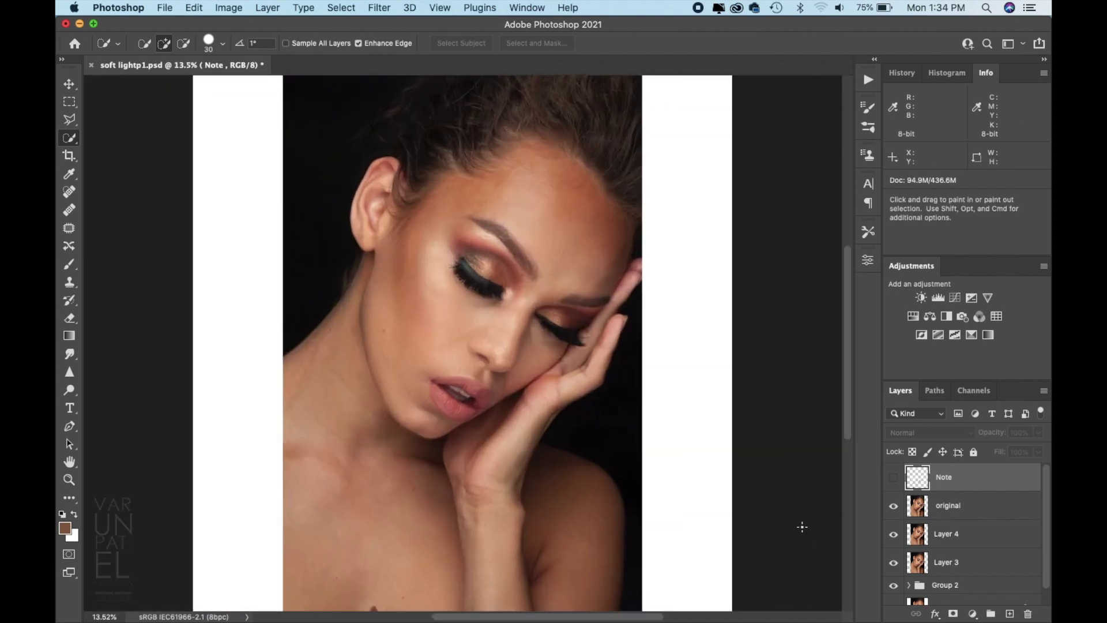
{"action": "left_click", "coordinate": [892, 477]}
{"action": "scroll", "coordinate": [608, 446], "scroll_direction": "up", "scroll_amount": 3}
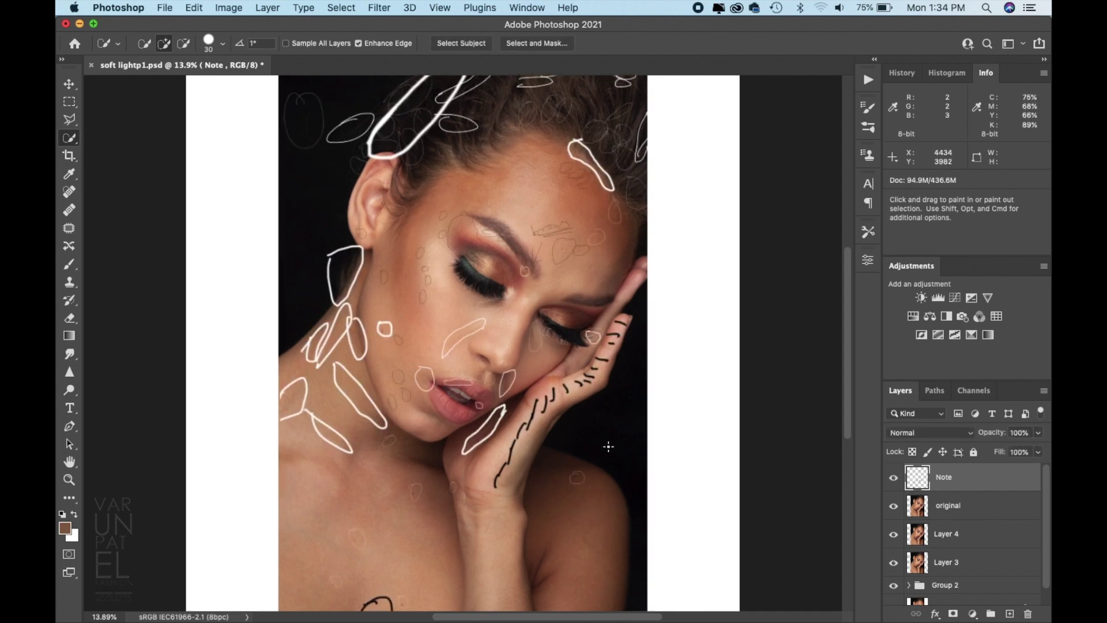
{"action": "scroll", "coordinate": [609, 447], "scroll_direction": "up", "scroll_amount": 5}
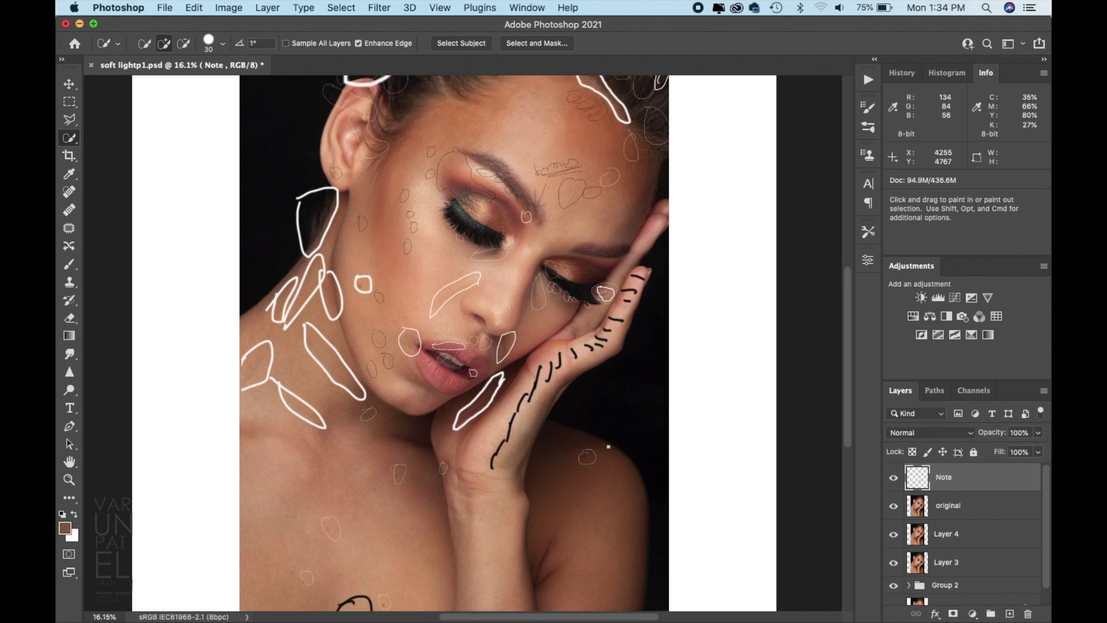
{"action": "scroll", "coordinate": [608, 447], "scroll_direction": "down", "scroll_amount": 5}
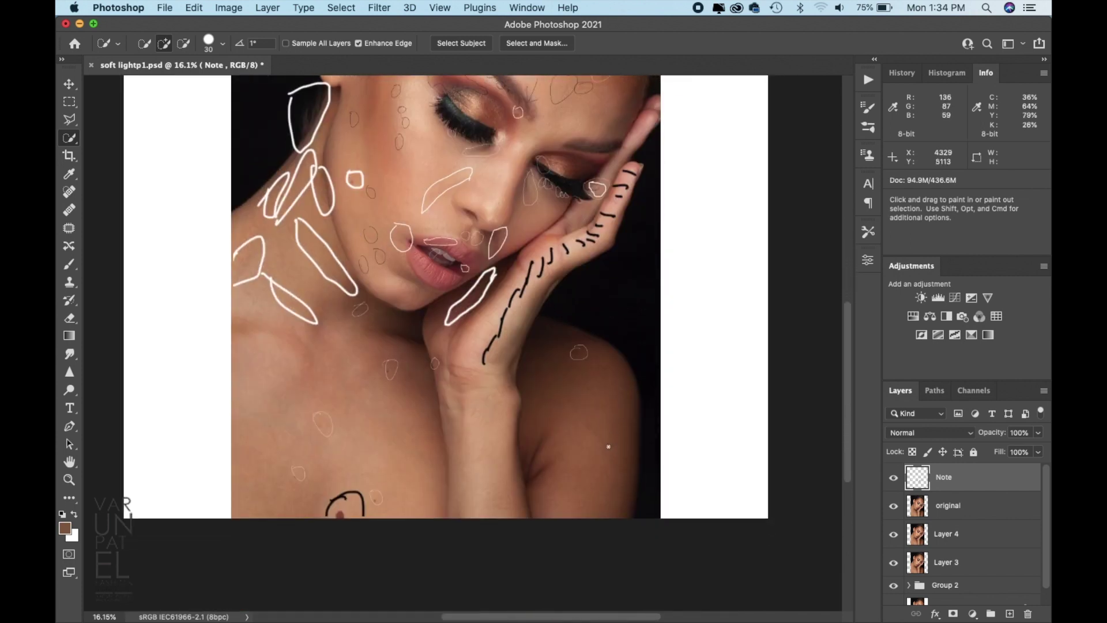
{"action": "scroll", "coordinate": [608, 447], "scroll_direction": "up", "scroll_amount": 1}
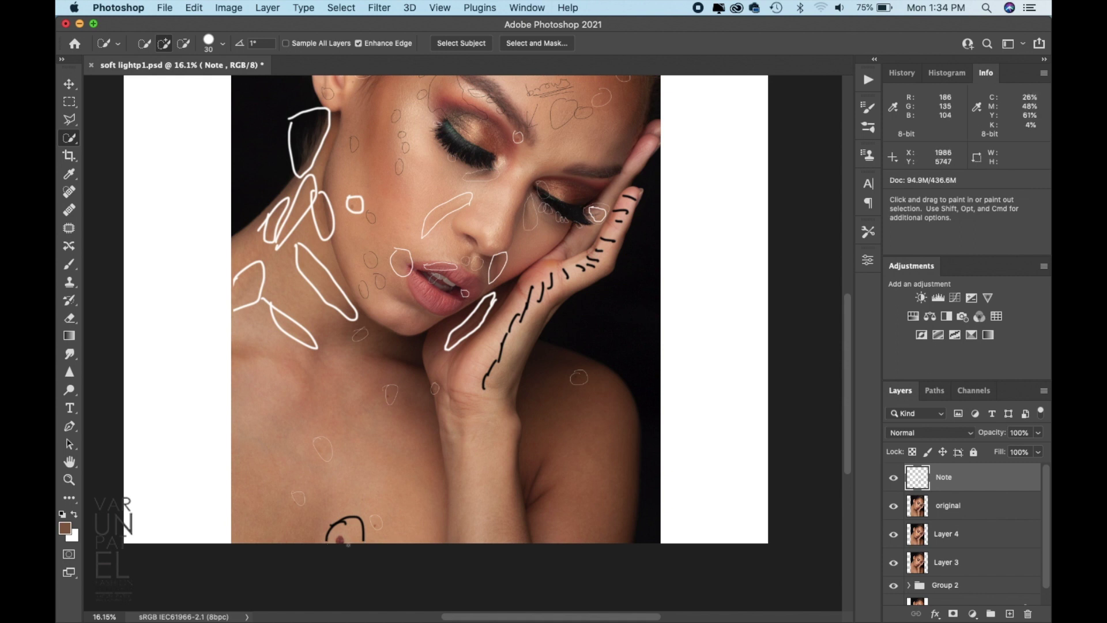
{"action": "scroll", "coordinate": [526, 481], "scroll_direction": "up", "scroll_amount": 3}
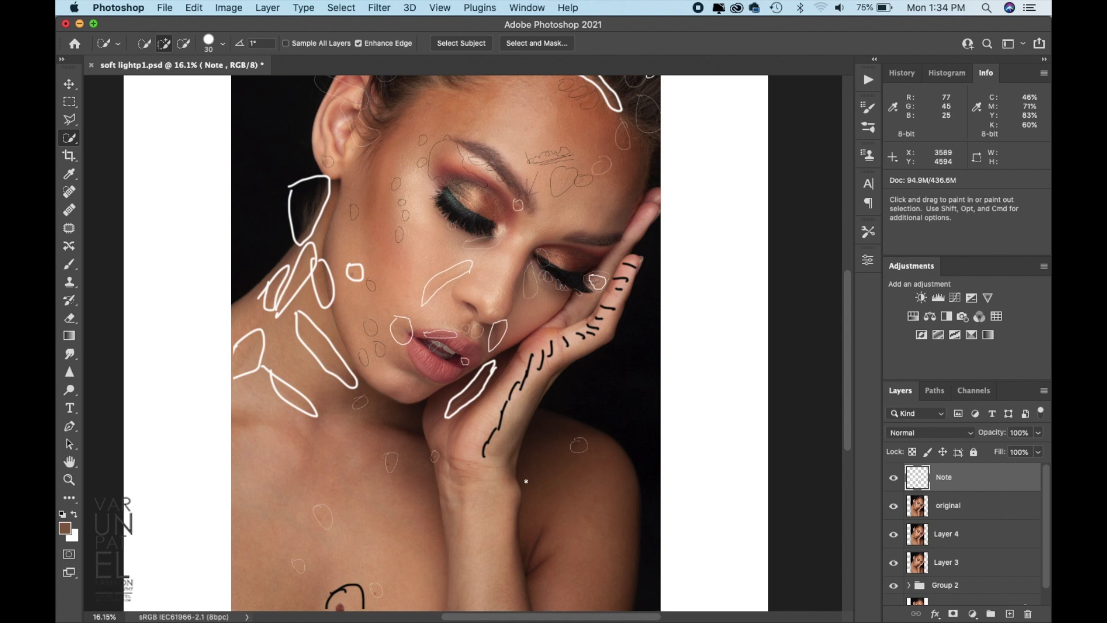
{"action": "left_click", "coordinate": [893, 478]}
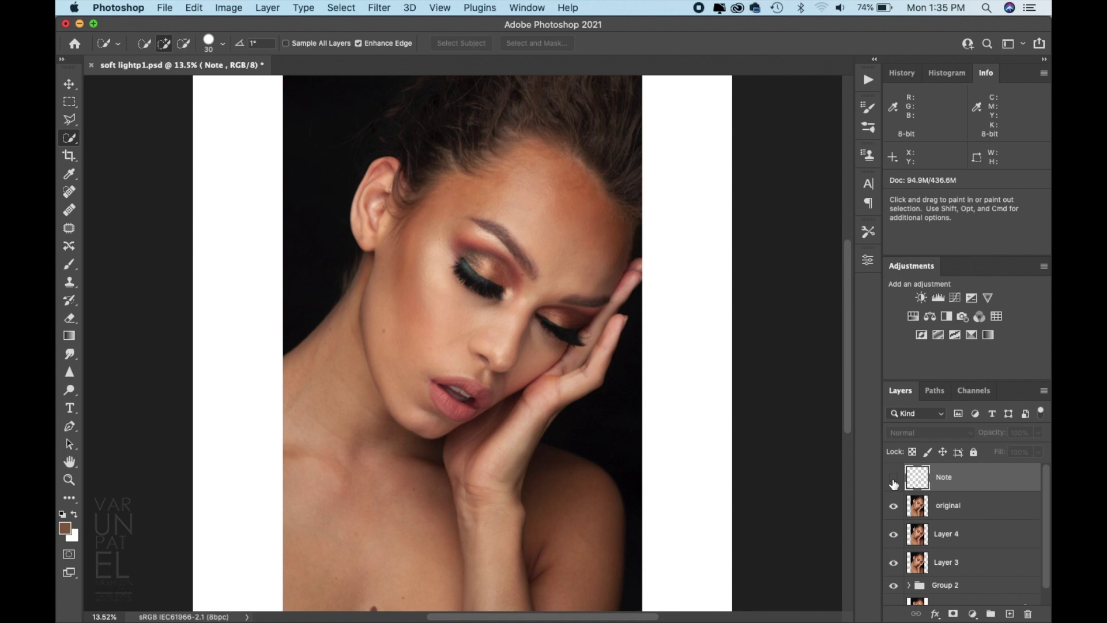
- Add a new empty Layer 5 and switch to a much smaller Brush
{"action": "left_click", "coordinate": [1009, 614]}
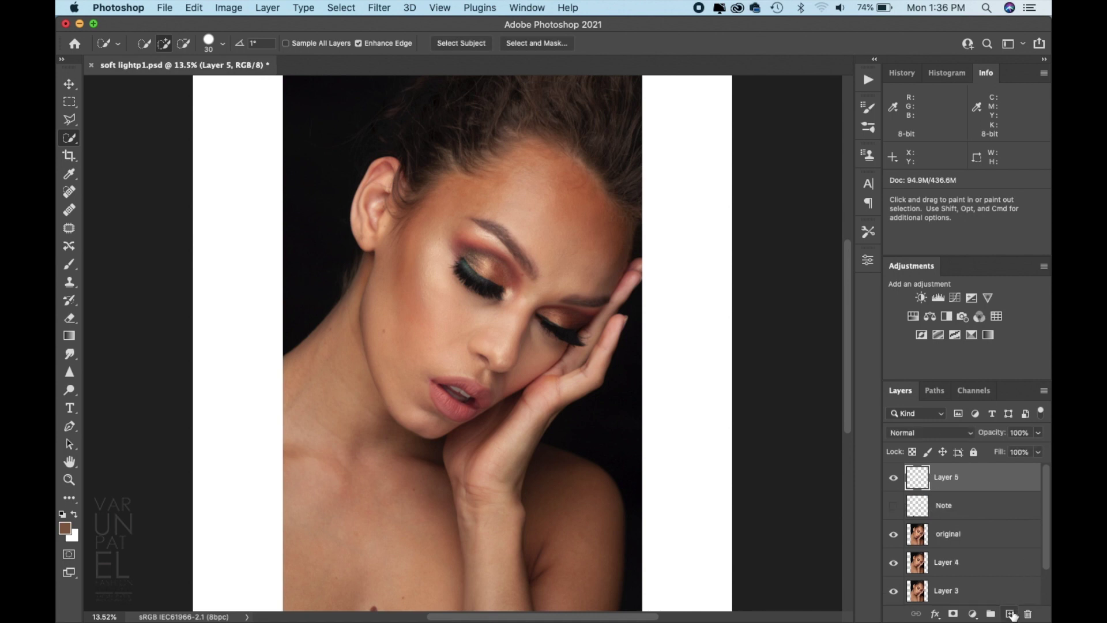
{"action": "left_click", "coordinate": [68, 265]}
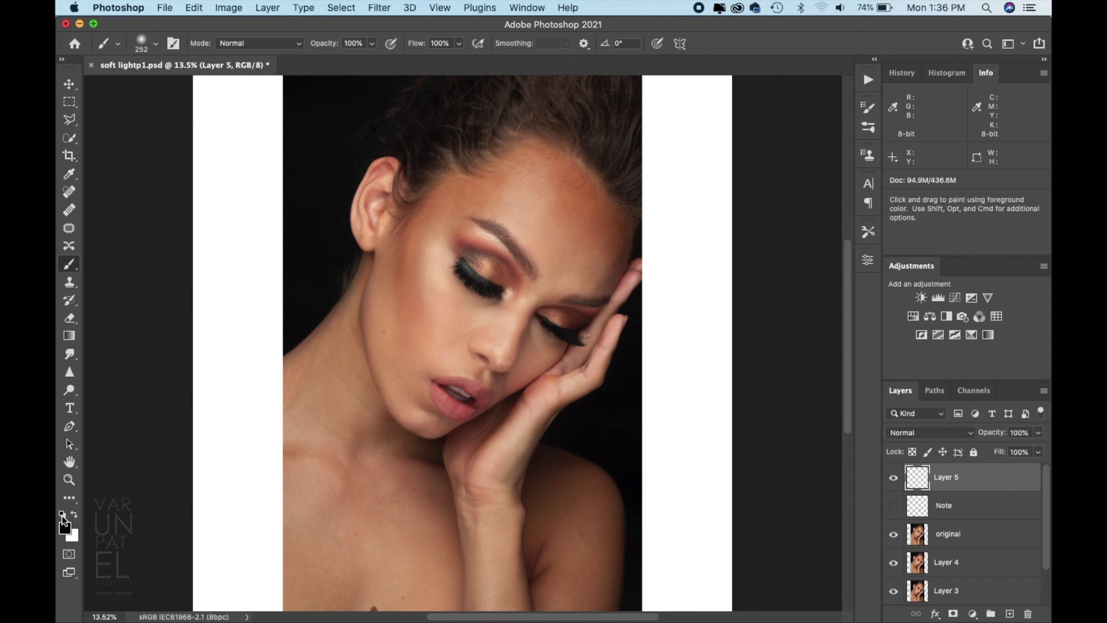
{"action": "key", "text": "bracketleft"}
{"action": "key", "text": "bracketleft"}
{"action": "key", "text": "bracketleft"}
{"action": "key", "text": "bracketleft"}
{"action": "key", "text": "bracketleft"}
{"action": "key", "text": "bracketleft"}
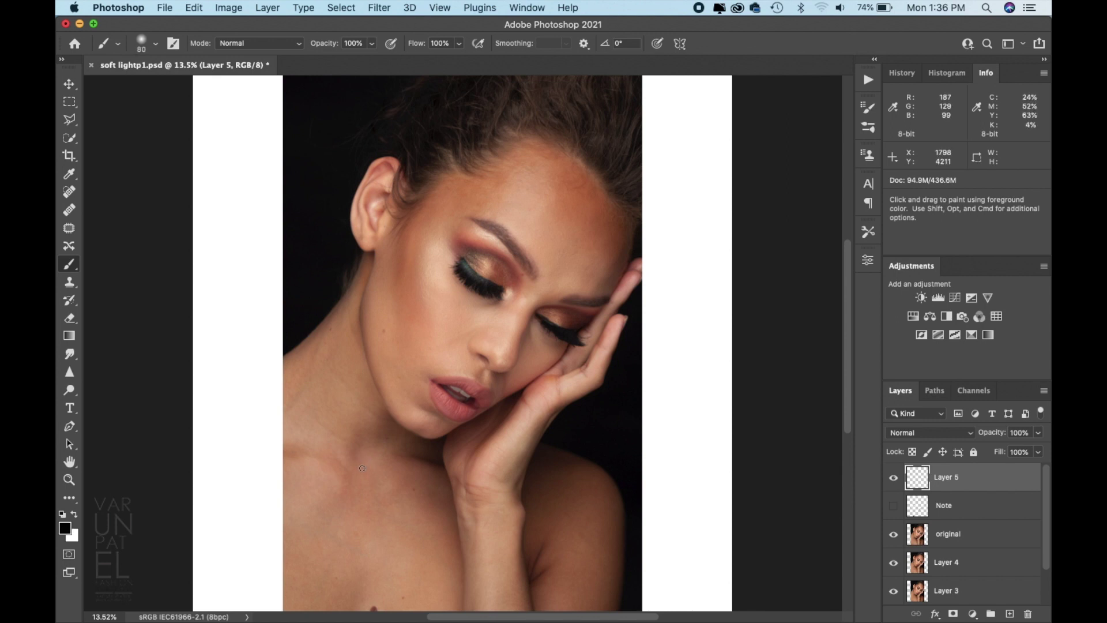
{"action": "key", "text": "bracketleft"}
{"action": "key", "text": "bracketleft"}
{"action": "key", "text": "bracketleft"}
{"action": "key", "text": "bracketleft"}
- Paint black outlines on the chest, cheek, neck and forehead, then set the colour to white
{"action": "mouse_move", "coordinate": [358, 600]}
{"action": "left_mouse_down"}
{"action": "mouse_move", "coordinate": [378, 593]}
{"action": "mouse_move", "coordinate": [389, 614]}
{"action": "mouse_move", "coordinate": [363, 619]}
{"action": "mouse_move", "coordinate": [359, 589]}
{"action": "left_mouse_up"}
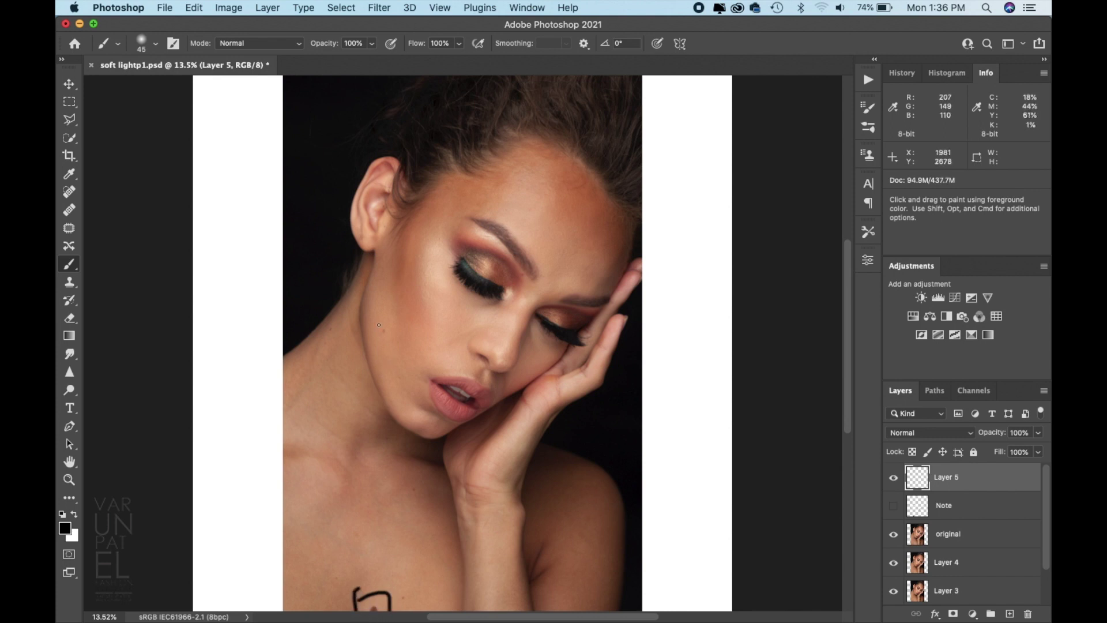
{"action": "key", "text": "bracketleft"}
{"action": "mouse_move", "coordinate": [378, 325]}
{"action": "left_mouse_down"}
{"action": "mouse_move", "coordinate": [385, 338]}
{"action": "mouse_move", "coordinate": [378, 323]}
{"action": "left_mouse_up"}
{"action": "key", "text": "bracketleft"}
{"action": "key", "text": "bracketleft"}
{"action": "key", "text": "bracketleft"}
{"action": "mouse_move", "coordinate": [291, 357]}
{"action": "left_mouse_down"}
{"action": "mouse_move", "coordinate": [336, 347]}
{"action": "mouse_move", "coordinate": [300, 409]}
{"action": "mouse_move", "coordinate": [289, 383]}
{"action": "mouse_move", "coordinate": [337, 372]}
{"action": "mouse_move", "coordinate": [377, 413]}
{"action": "mouse_move", "coordinate": [367, 425]}
{"action": "mouse_move", "coordinate": [339, 369]}
{"action": "left_mouse_up"}
{"action": "mouse_move", "coordinate": [310, 413]}
{"action": "left_mouse_down"}
{"action": "mouse_move", "coordinate": [362, 443]}
{"action": "mouse_move", "coordinate": [332, 452]}
{"action": "mouse_move", "coordinate": [305, 412]}
{"action": "left_mouse_up"}
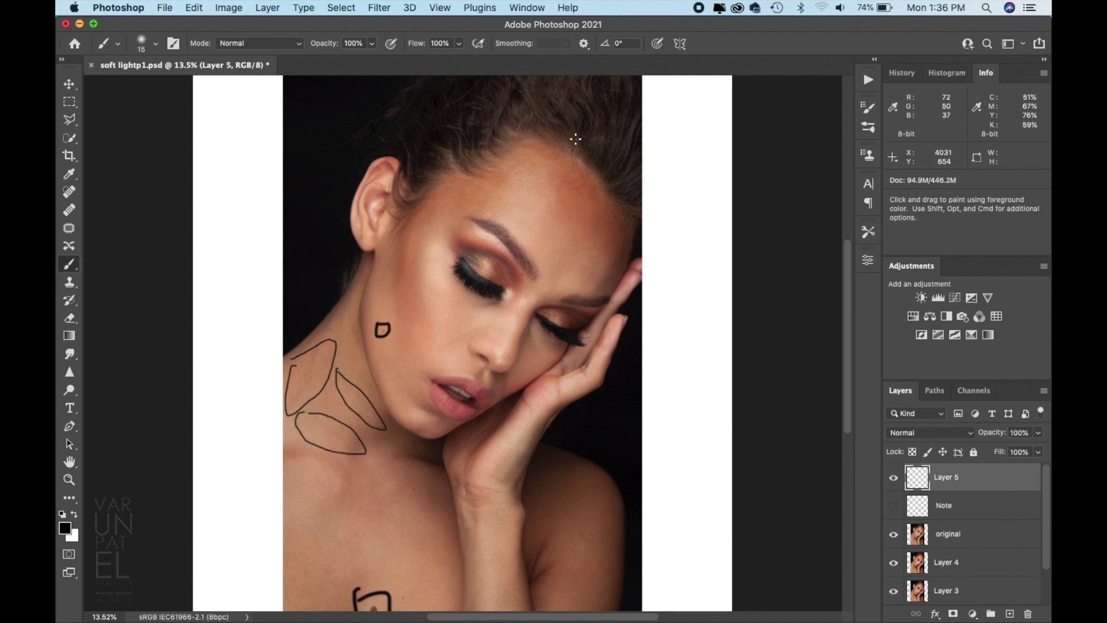
{"action": "mouse_move", "coordinate": [573, 153]}
{"action": "left_mouse_down"}
{"action": "mouse_move", "coordinate": [606, 184]}
{"action": "mouse_move", "coordinate": [602, 199]}
{"action": "mouse_move", "coordinate": [576, 154]}
{"action": "left_mouse_up"}
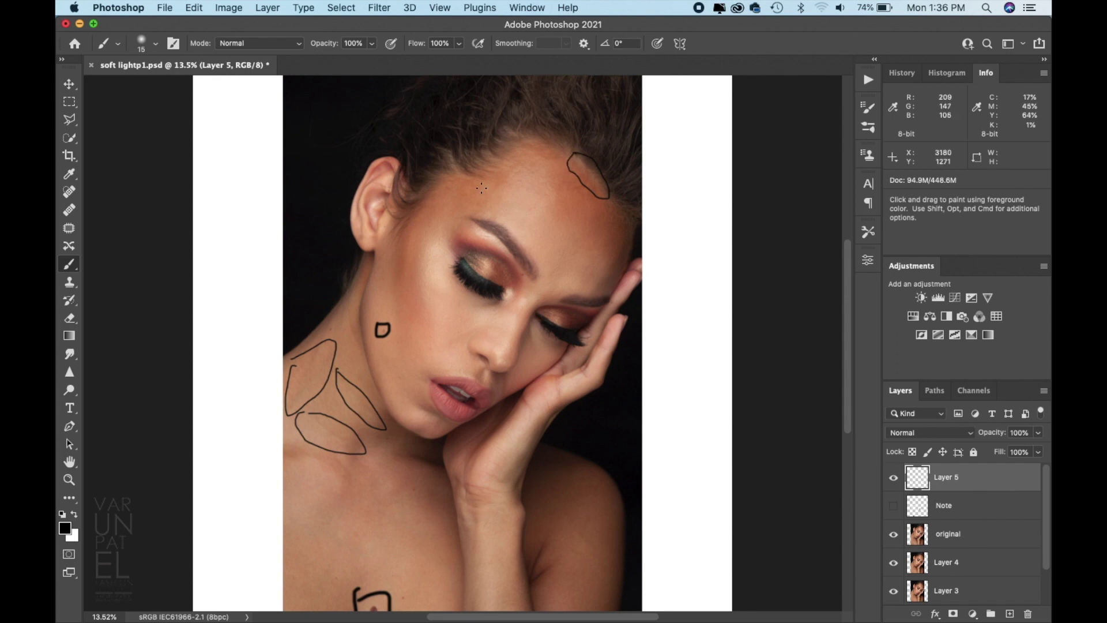
{"action": "left_click", "coordinate": [74, 514]}
- Draw white arrows toward the ear and neck and outline the area below the ear
{"action": "mouse_move", "coordinate": [314, 183]}
{"action": "left_mouse_down"}
{"action": "mouse_move", "coordinate": [349, 212]}
{"action": "mouse_move", "coordinate": [336, 203]}
{"action": "mouse_move", "coordinate": [348, 212]}
{"action": "mouse_move", "coordinate": [340, 186]}
{"action": "left_mouse_up"}
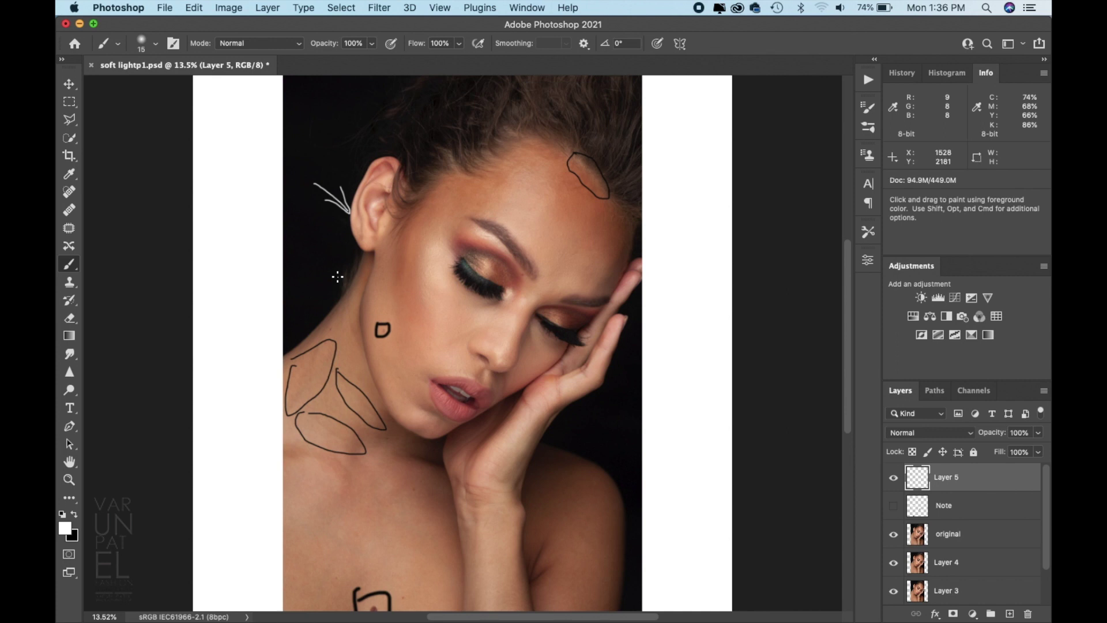
{"action": "mouse_move", "coordinate": [354, 247]}
{"action": "left_mouse_down"}
{"action": "mouse_move", "coordinate": [327, 303]}
{"action": "mouse_move", "coordinate": [349, 295]}
{"action": "mouse_move", "coordinate": [356, 262]}
{"action": "left_mouse_up"}
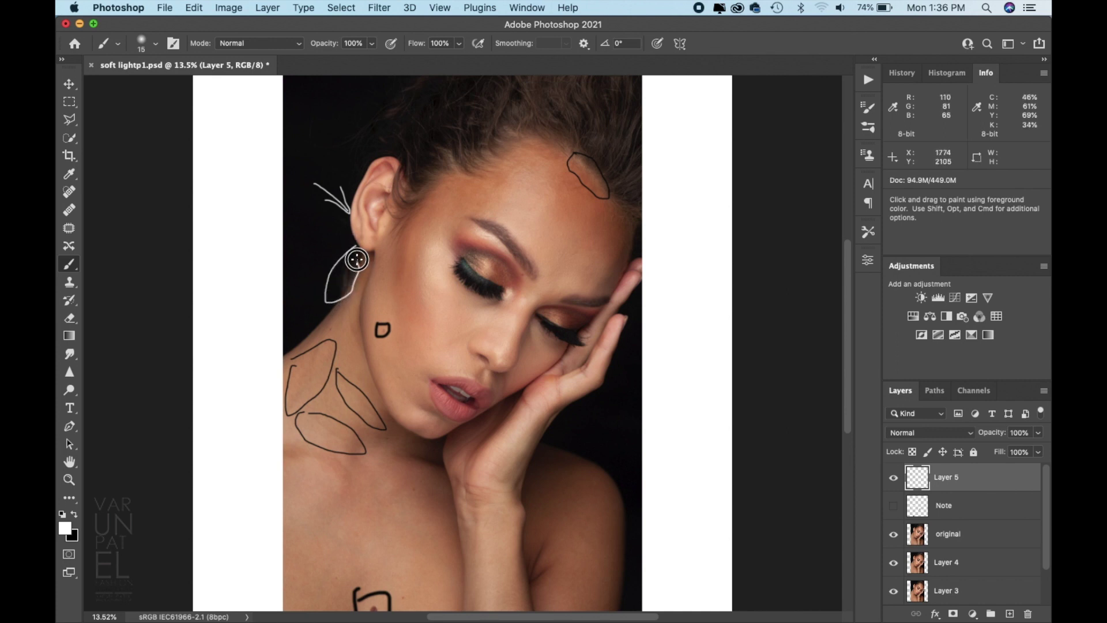
{"action": "left_click_drag", "start_coordinate": [294, 306], "coordinate": [317, 334]}
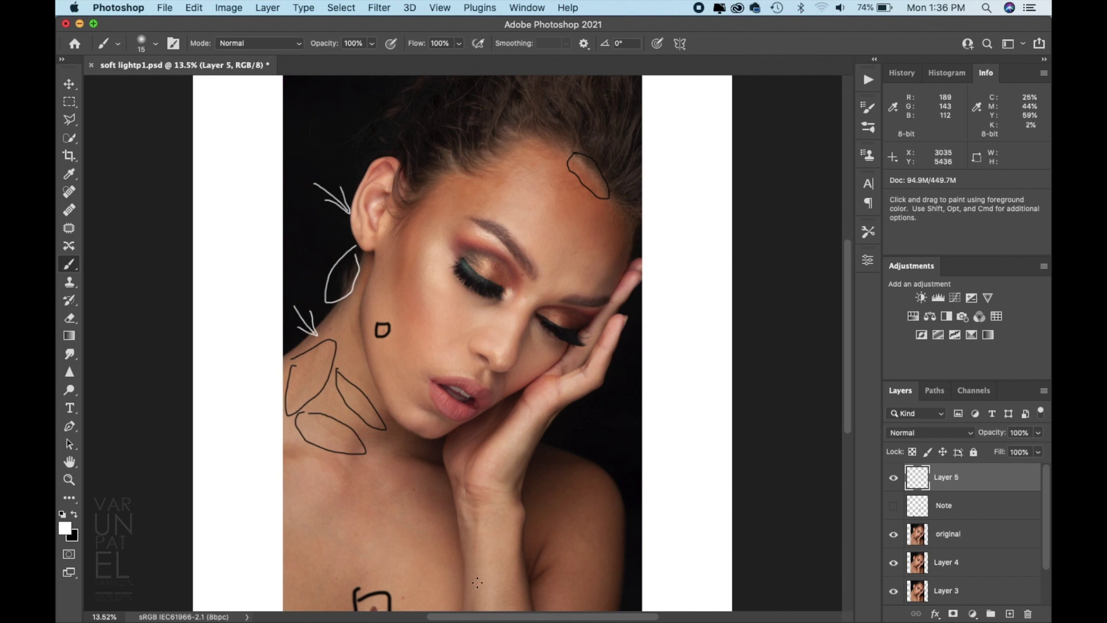
- Zoom in on the face and, with a thinner brush, start a small white mark near the brow
{"action": "key", "text": "super+equal"}
{"action": "key", "text": "super+equal"}
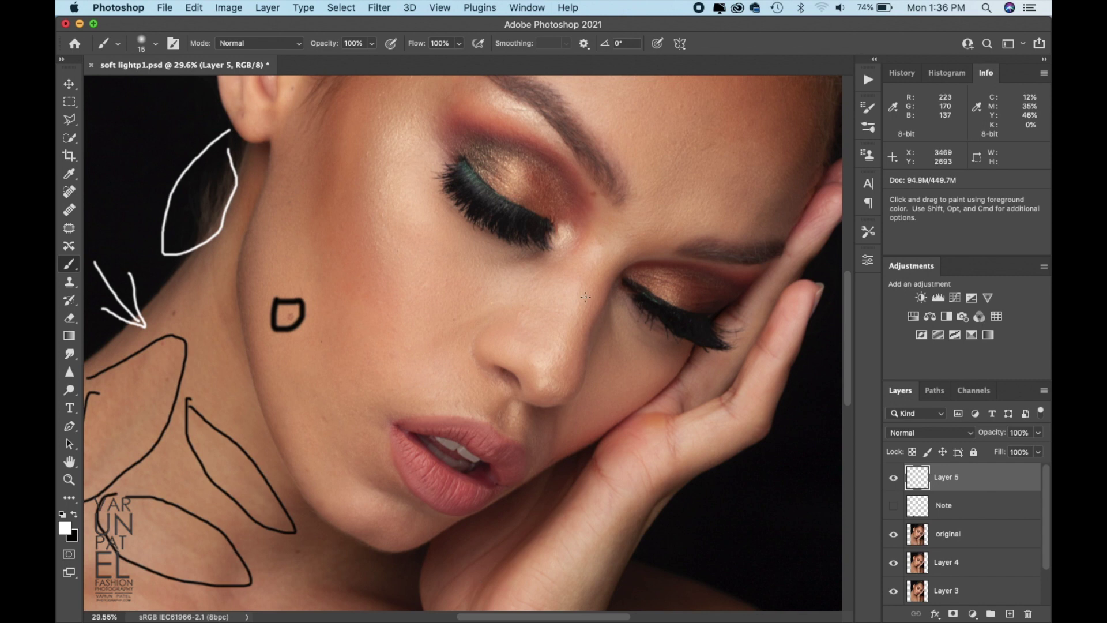
{"action": "scroll", "coordinate": [584, 306], "scroll_direction": "up", "scroll_amount": 3}
{"action": "key", "text": "["}
{"action": "key", "text": "["}
{"action": "mouse_move", "coordinate": [598, 256]}
{"action": "left_mouse_down"}
{"action": "mouse_move", "coordinate": [613, 265]}
{"action": "mouse_move", "coordinate": [600, 257]}
{"action": "left_mouse_up"}
- Finish the brow mark and outline the temple, cheek and lower lip in white
{"action": "mouse_move", "coordinate": [372, 206]}
{"action": "left_mouse_down"}
{"action": "mouse_move", "coordinate": [411, 160]}
{"action": "mouse_move", "coordinate": [437, 176]}
{"action": "mouse_move", "coordinate": [398, 340]}
{"action": "mouse_move", "coordinate": [378, 330]}
{"action": "mouse_move", "coordinate": [369, 198]}
{"action": "left_mouse_up"}
{"action": "scroll", "coordinate": [432, 346], "scroll_direction": "down", "scroll_amount": 8}
{"action": "scroll", "coordinate": [432, 345], "scroll_direction": "down", "scroll_amount": 1}
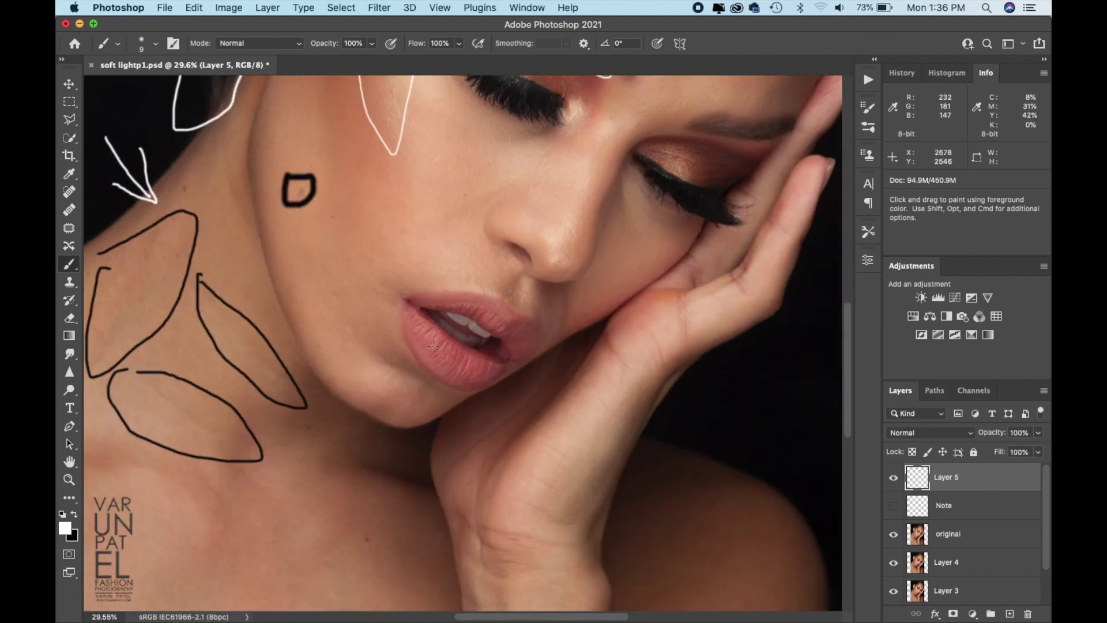
{"action": "mouse_move", "coordinate": [563, 281]}
{"action": "left_mouse_down"}
{"action": "mouse_move", "coordinate": [568, 342]}
{"action": "mouse_move", "coordinate": [562, 283]}
{"action": "left_mouse_up"}
{"action": "mouse_move", "coordinate": [434, 195]}
{"action": "left_mouse_down"}
{"action": "mouse_move", "coordinate": [492, 175]}
{"action": "mouse_move", "coordinate": [525, 178]}
{"action": "mouse_move", "coordinate": [476, 227]}
{"action": "mouse_move", "coordinate": [426, 252]}
{"action": "mouse_move", "coordinate": [437, 194]}
{"action": "left_mouse_up"}
{"action": "mouse_move", "coordinate": [399, 308]}
{"action": "left_mouse_down"}
{"action": "mouse_move", "coordinate": [516, 368]}
{"action": "mouse_move", "coordinate": [479, 386]}
{"action": "mouse_move", "coordinate": [429, 368]}
{"action": "mouse_move", "coordinate": [398, 337]}
{"action": "mouse_move", "coordinate": [453, 294]}
{"action": "mouse_move", "coordinate": [506, 305]}
{"action": "mouse_move", "coordinate": [403, 298]}
{"action": "left_mouse_up"}
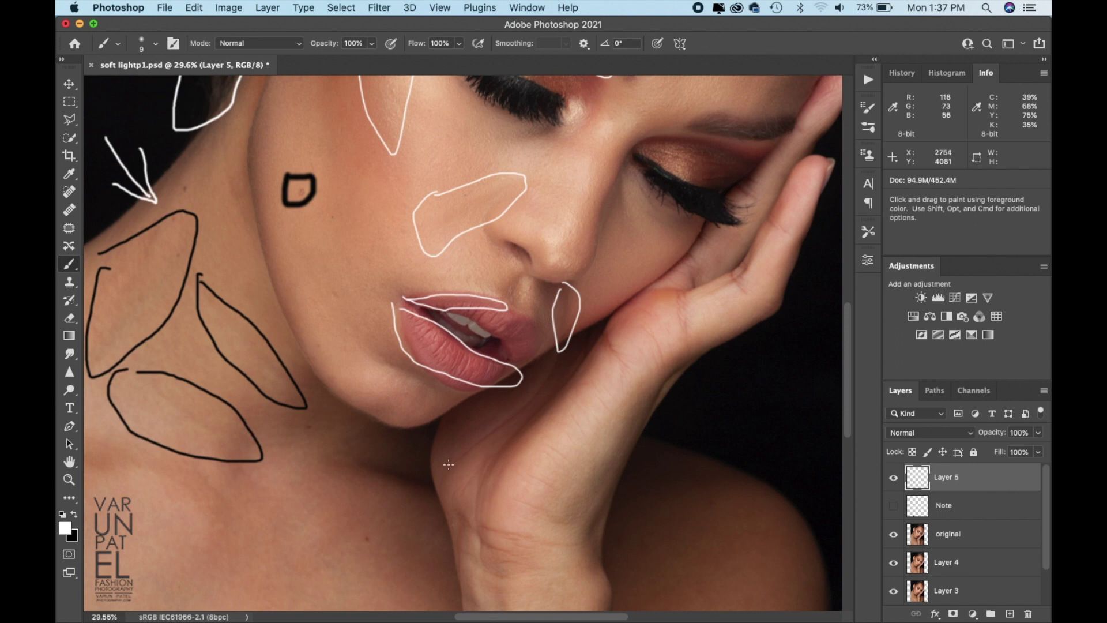
- Circle a skin spot on the shoulder, a blemish near the chin and a jawline spot
{"action": "scroll", "coordinate": [449, 464], "scroll_direction": "down", "scroll_amount": 3}
{"action": "scroll", "coordinate": [448, 464], "scroll_direction": "left", "scroll_amount": 3}
{"action": "mouse_move", "coordinate": [429, 455]}
{"action": "left_mouse_down"}
{"action": "mouse_move", "coordinate": [435, 481]}
{"action": "mouse_move", "coordinate": [427, 449]}
{"action": "left_mouse_up"}
{"action": "mouse_move", "coordinate": [354, 344]}
{"action": "left_mouse_down"}
{"action": "mouse_move", "coordinate": [388, 350]}
{"action": "mouse_move", "coordinate": [359, 359]}
{"action": "mouse_move", "coordinate": [398, 326]}
{"action": "mouse_move", "coordinate": [400, 345]}
{"action": "mouse_move", "coordinate": [386, 325]}
{"action": "left_mouse_up"}
{"action": "scroll", "coordinate": [478, 423], "scroll_direction": "up", "scroll_amount": 1}
{"action": "scroll", "coordinate": [478, 424], "scroll_direction": "up", "scroll_amount": 4}
{"action": "mouse_move", "coordinate": [370, 377]}
{"action": "left_mouse_down"}
{"action": "mouse_move", "coordinate": [385, 385]}
{"action": "mouse_move", "coordinate": [364, 396]}
{"action": "mouse_move", "coordinate": [370, 378]}
{"action": "left_mouse_up"}
- Circle a spot on the hand and outline the outer eye corner, lower lash line and inner eye corner
{"action": "scroll", "coordinate": [483, 380], "scroll_direction": "right", "scroll_amount": 2}
{"action": "scroll", "coordinate": [483, 381], "scroll_direction": "up", "scroll_amount": 2}
{"action": "scroll", "coordinate": [483, 379], "scroll_direction": "right", "scroll_amount": 4}
{"action": "scroll", "coordinate": [483, 379], "scroll_direction": "up", "scroll_amount": 1}
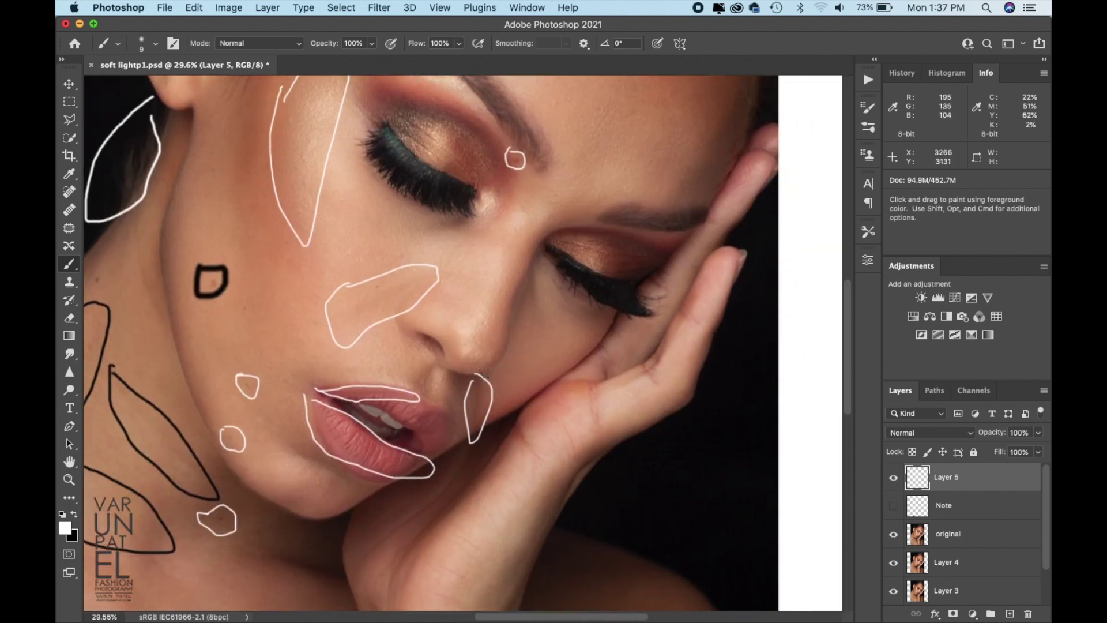
{"action": "mouse_move", "coordinate": [570, 380]}
{"action": "left_mouse_down"}
{"action": "mouse_move", "coordinate": [592, 369]}
{"action": "mouse_move", "coordinate": [590, 406]}
{"action": "mouse_move", "coordinate": [551, 401]}
{"action": "mouse_move", "coordinate": [561, 378]}
{"action": "left_mouse_up"}
{"action": "scroll", "coordinate": [562, 377], "scroll_direction": "up", "scroll_amount": 4}
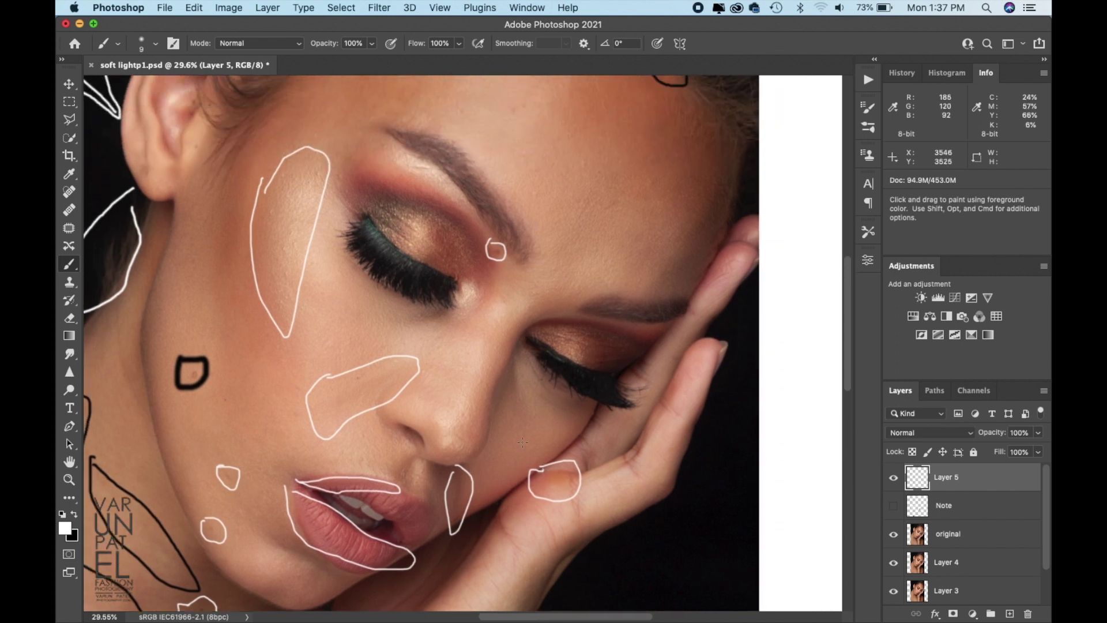
{"action": "scroll", "coordinate": [523, 442], "scroll_direction": "left", "scroll_amount": 4}
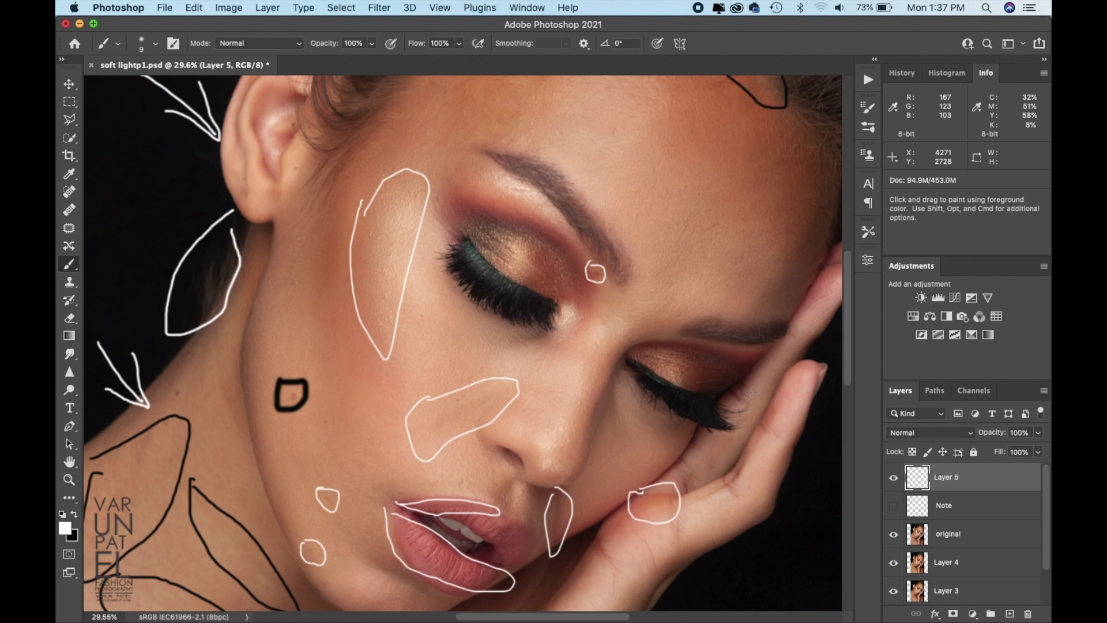
{"action": "mouse_move", "coordinate": [727, 397]}
{"action": "left_mouse_down"}
{"action": "mouse_move", "coordinate": [754, 407]}
{"action": "mouse_move", "coordinate": [750, 430]}
{"action": "mouse_move", "coordinate": [727, 398]}
{"action": "left_mouse_up"}
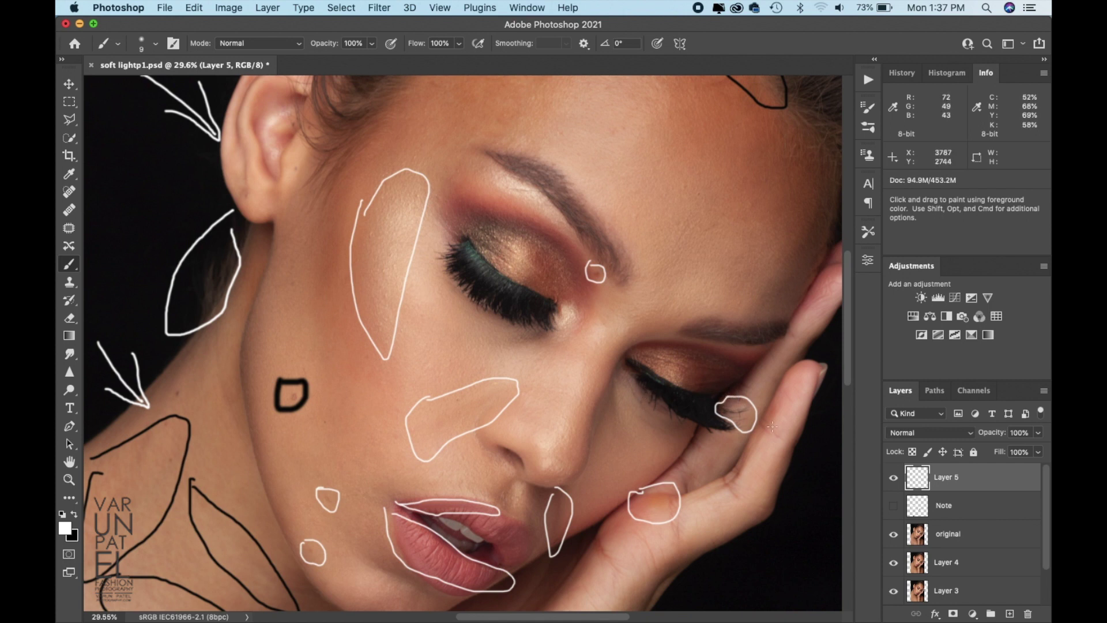
{"action": "mouse_move", "coordinate": [643, 392]}
{"action": "left_mouse_down"}
{"action": "mouse_move", "coordinate": [719, 436]}
{"action": "mouse_move", "coordinate": [679, 437]}
{"action": "mouse_move", "coordinate": [641, 394]}
{"action": "left_mouse_up"}
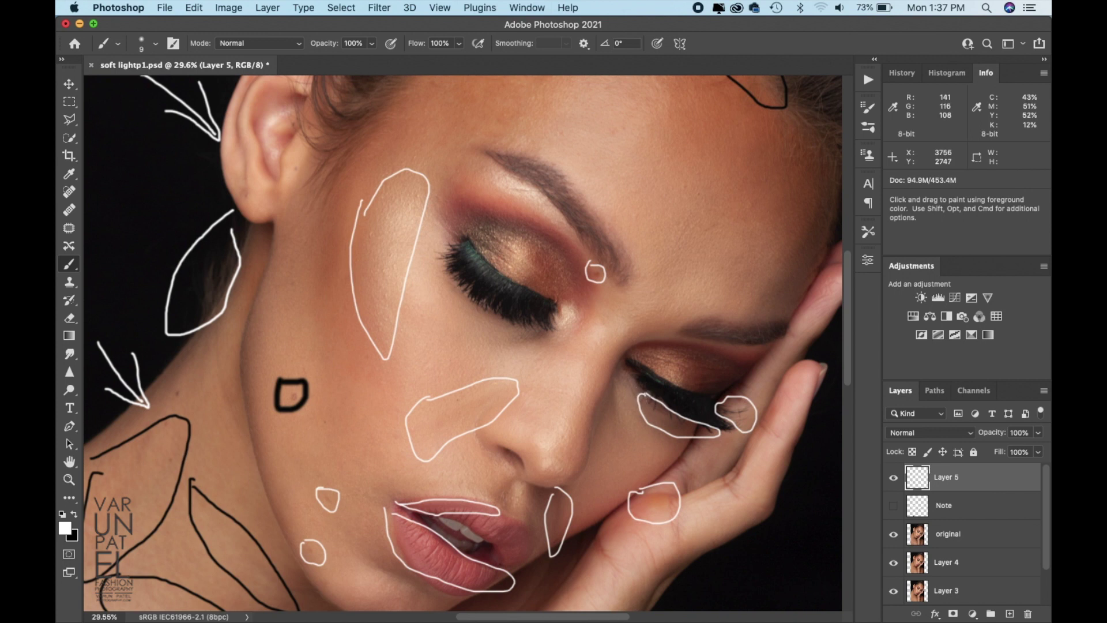
{"action": "mouse_move", "coordinate": [439, 234]}
{"action": "left_mouse_down"}
{"action": "mouse_move", "coordinate": [460, 255]}
{"action": "mouse_move", "coordinate": [442, 235]}
{"action": "left_mouse_up"}
- Loop a patch under the brow and draw a white arrow pointing to it
{"action": "scroll", "coordinate": [603, 287], "scroll_direction": "up", "scroll_amount": 2}
{"action": "scroll", "coordinate": [603, 287], "scroll_direction": "right", "scroll_amount": 1}
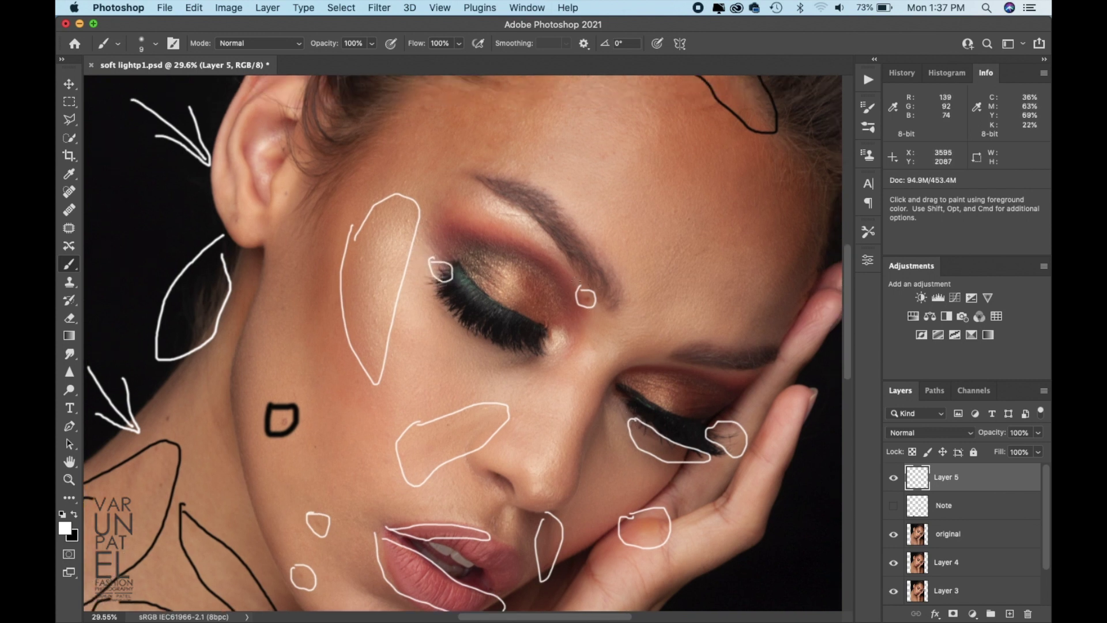
{"action": "left_click_drag", "start_coordinate": [497, 206], "coordinate": [510, 205]}
{"action": "left_click_drag", "start_coordinate": [478, 198], "coordinate": [484, 214]}
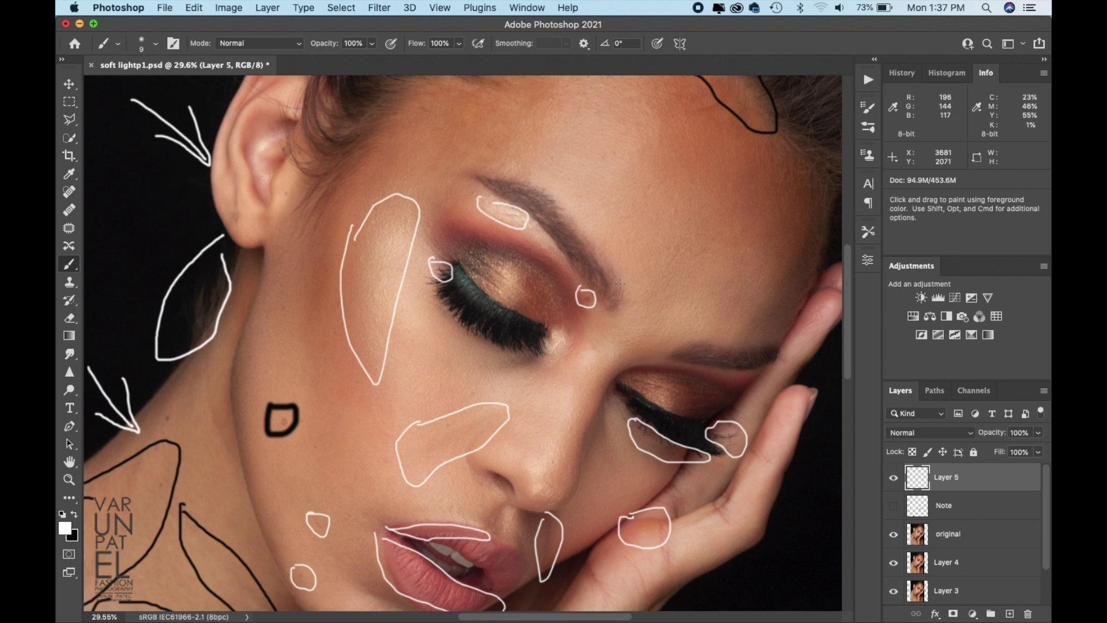
{"action": "mouse_move", "coordinate": [601, 270]}
{"action": "left_mouse_down"}
{"action": "mouse_move", "coordinate": [655, 258]}
{"action": "mouse_move", "coordinate": [592, 276]}
{"action": "mouse_move", "coordinate": [613, 280]}
{"action": "left_mouse_up"}
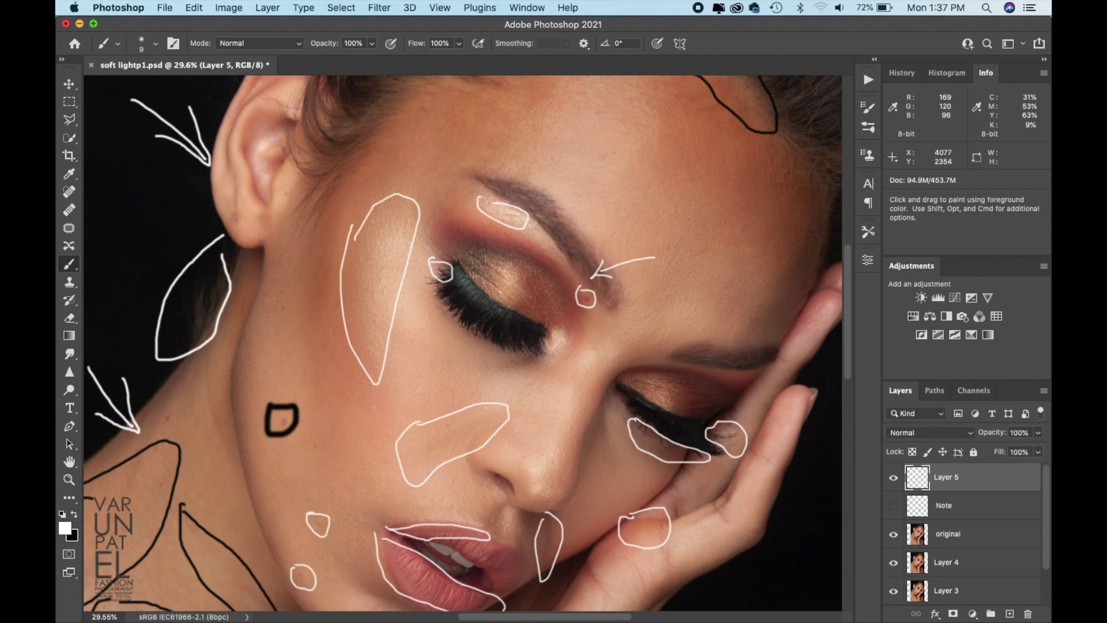
{"action": "scroll", "coordinate": [650, 229], "scroll_direction": "up", "scroll_amount": 10}
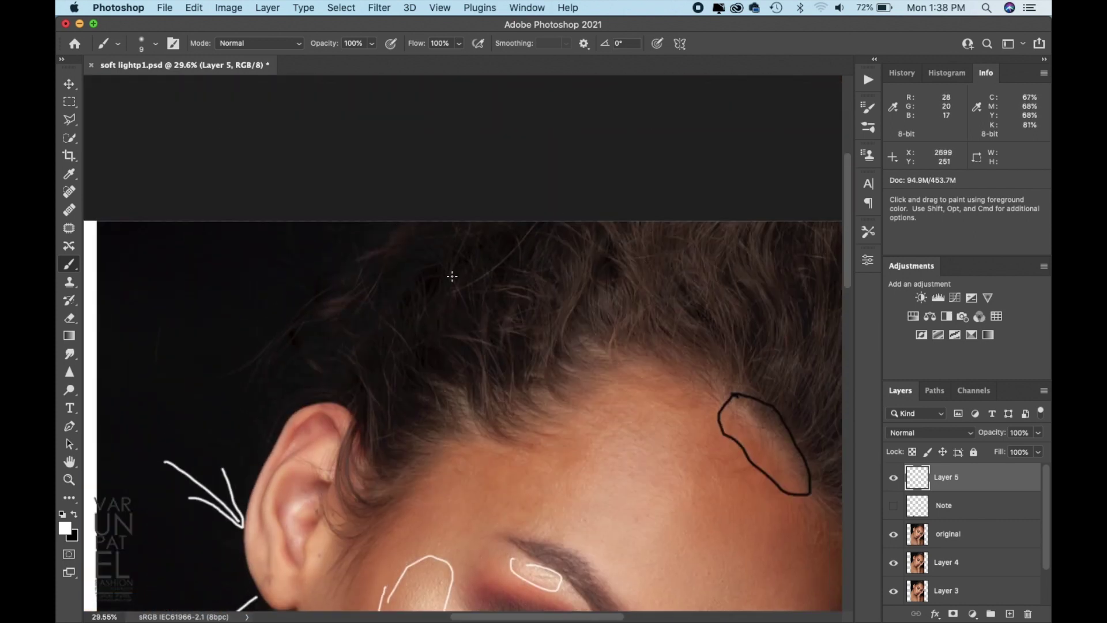
- Outline the stray hair strand on top, the top-right and top-centre hair areas, and flyaway hair to the ear
{"action": "mouse_move", "coordinate": [449, 282]}
{"action": "left_mouse_down"}
{"action": "mouse_move", "coordinate": [536, 218]}
{"action": "mouse_move", "coordinate": [508, 276]}
{"action": "mouse_move", "coordinate": [446, 285]}
{"action": "left_mouse_up"}
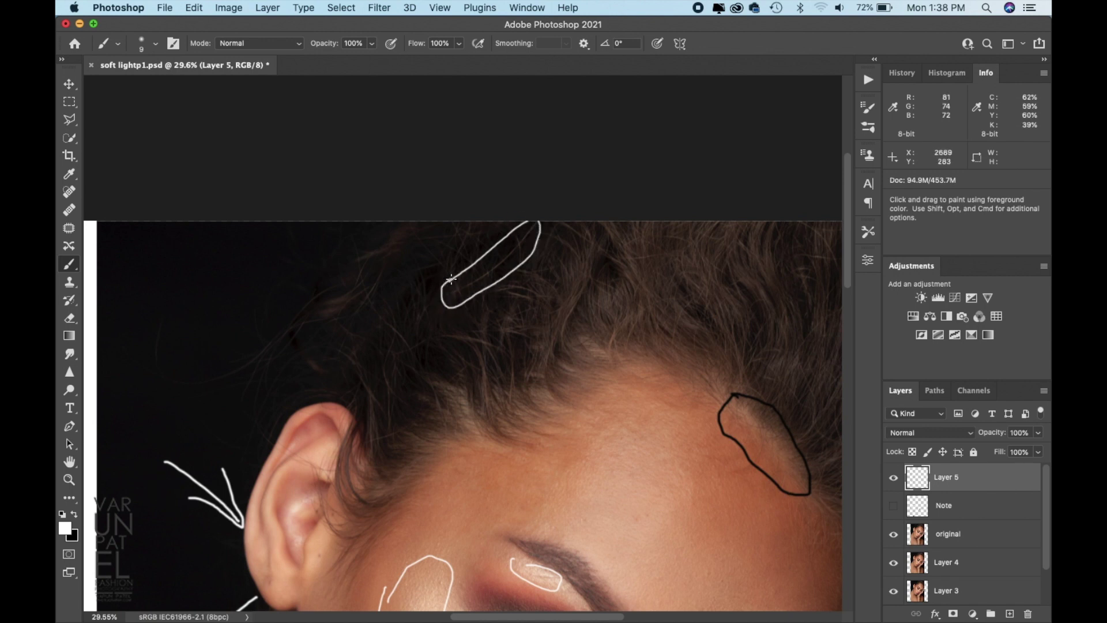
{"action": "scroll", "coordinate": [748, 354], "scroll_direction": "right", "scroll_amount": 5}
{"action": "scroll", "coordinate": [747, 354], "scroll_direction": "down", "scroll_amount": 1}
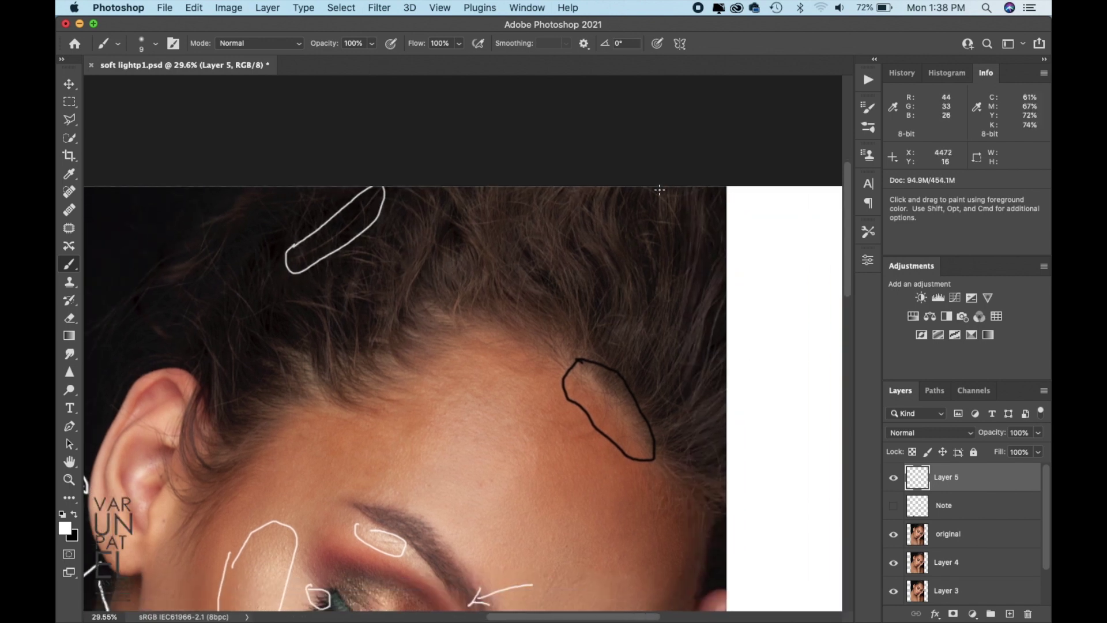
{"action": "mouse_move", "coordinate": [637, 188]}
{"action": "left_mouse_down"}
{"action": "mouse_move", "coordinate": [646, 245]}
{"action": "mouse_move", "coordinate": [640, 182]}
{"action": "left_mouse_up"}
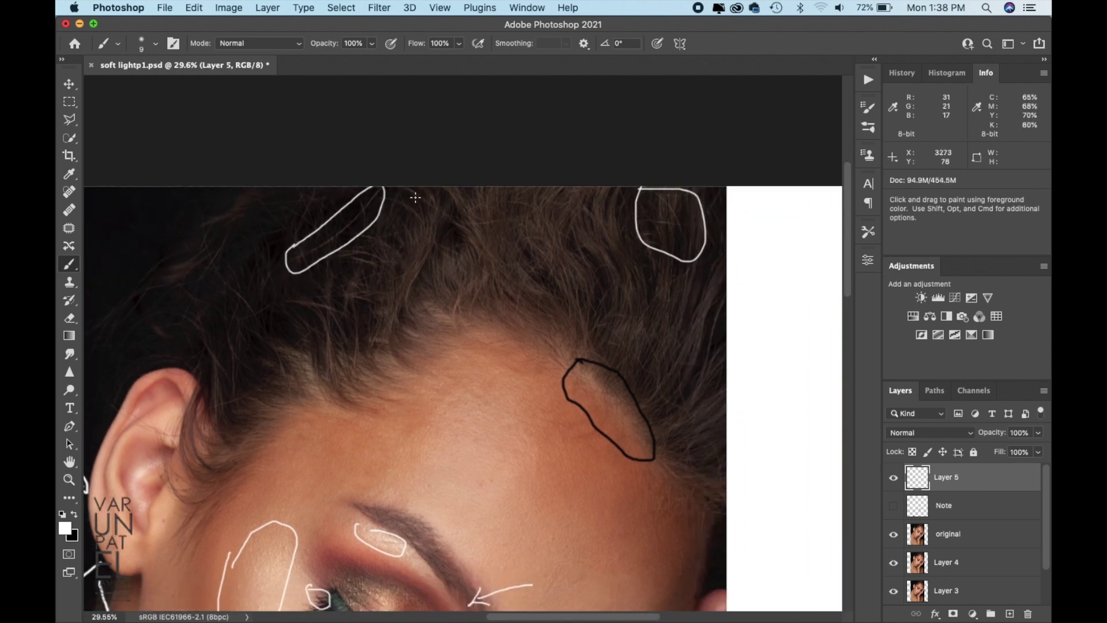
{"action": "mouse_move", "coordinate": [455, 189]}
{"action": "left_mouse_down"}
{"action": "mouse_move", "coordinate": [528, 201]}
{"action": "mouse_move", "coordinate": [475, 249]}
{"action": "mouse_move", "coordinate": [455, 208]}
{"action": "left_mouse_up"}
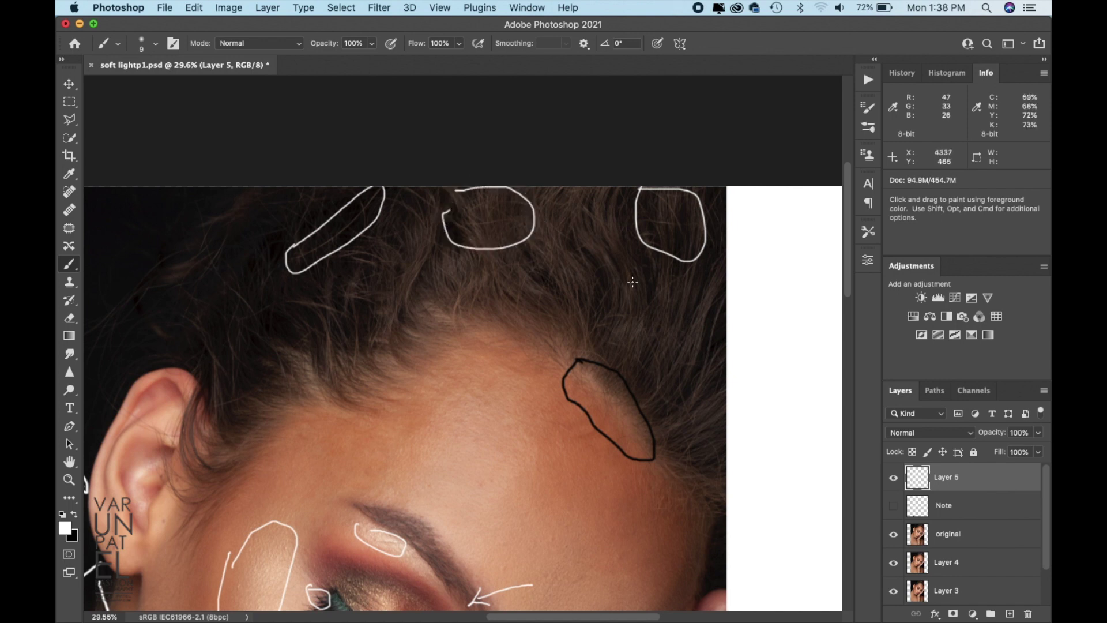
{"action": "scroll", "coordinate": [490, 242], "scroll_direction": "left", "scroll_amount": 10}
{"action": "mouse_move", "coordinate": [540, 189]}
{"action": "left_mouse_down"}
{"action": "mouse_move", "coordinate": [478, 338]}
{"action": "mouse_move", "coordinate": [394, 388]}
{"action": "mouse_move", "coordinate": [365, 429]}
{"action": "mouse_move", "coordinate": [253, 365]}
{"action": "mouse_move", "coordinate": [235, 335]}
{"action": "mouse_move", "coordinate": [290, 267]}
{"action": "mouse_move", "coordinate": [387, 269]}
{"action": "mouse_move", "coordinate": [468, 212]}
{"action": "mouse_move", "coordinate": [541, 190]}
{"action": "left_mouse_up"}
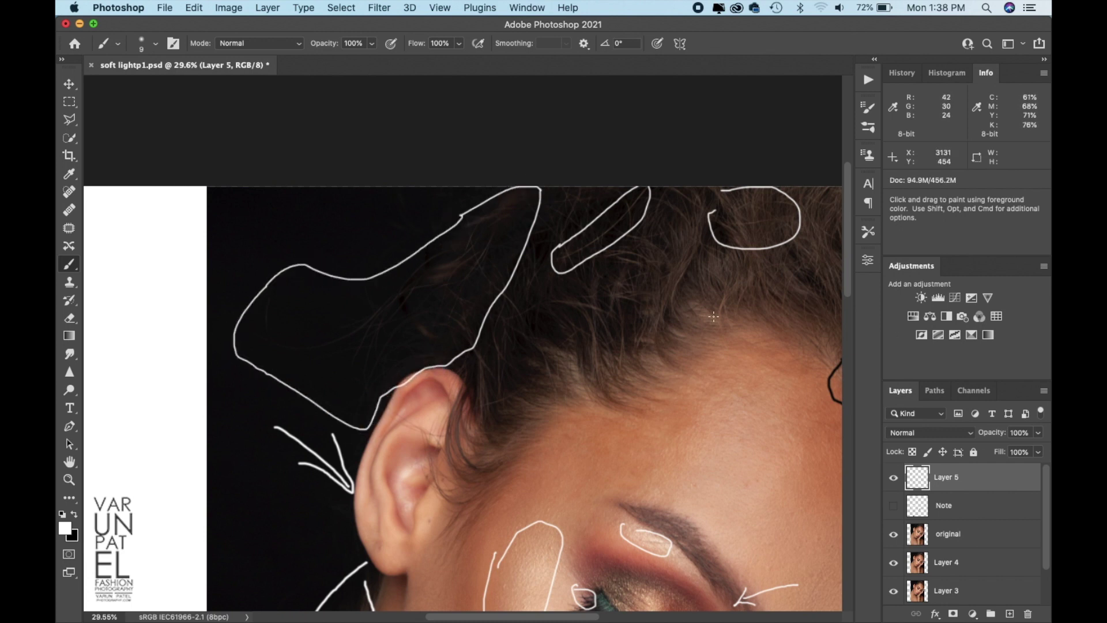
- Loop the hairline patch, a narrow strand and hair areas along the right edge
{"action": "scroll", "coordinate": [713, 316], "scroll_direction": "right", "scroll_amount": 8}
{"action": "scroll", "coordinate": [713, 316], "scroll_direction": "down", "scroll_amount": 1}
{"action": "mouse_move", "coordinate": [667, 294]}
{"action": "left_mouse_down"}
{"action": "mouse_move", "coordinate": [679, 352]}
{"action": "mouse_move", "coordinate": [658, 321]}
{"action": "mouse_move", "coordinate": [666, 295]}
{"action": "left_mouse_up"}
{"action": "mouse_move", "coordinate": [701, 338]}
{"action": "left_mouse_down"}
{"action": "mouse_move", "coordinate": [722, 388]}
{"action": "mouse_move", "coordinate": [704, 346]}
{"action": "left_mouse_up"}
{"action": "mouse_move", "coordinate": [727, 429]}
{"action": "left_mouse_down"}
{"action": "mouse_move", "coordinate": [757, 425]}
{"action": "mouse_move", "coordinate": [744, 446]}
{"action": "mouse_move", "coordinate": [732, 416]}
{"action": "left_mouse_up"}
{"action": "mouse_move", "coordinate": [758, 240]}
{"action": "left_mouse_down"}
{"action": "mouse_move", "coordinate": [763, 337]}
{"action": "mouse_move", "coordinate": [736, 357]}
{"action": "mouse_move", "coordinate": [729, 297]}
{"action": "left_mouse_up"}
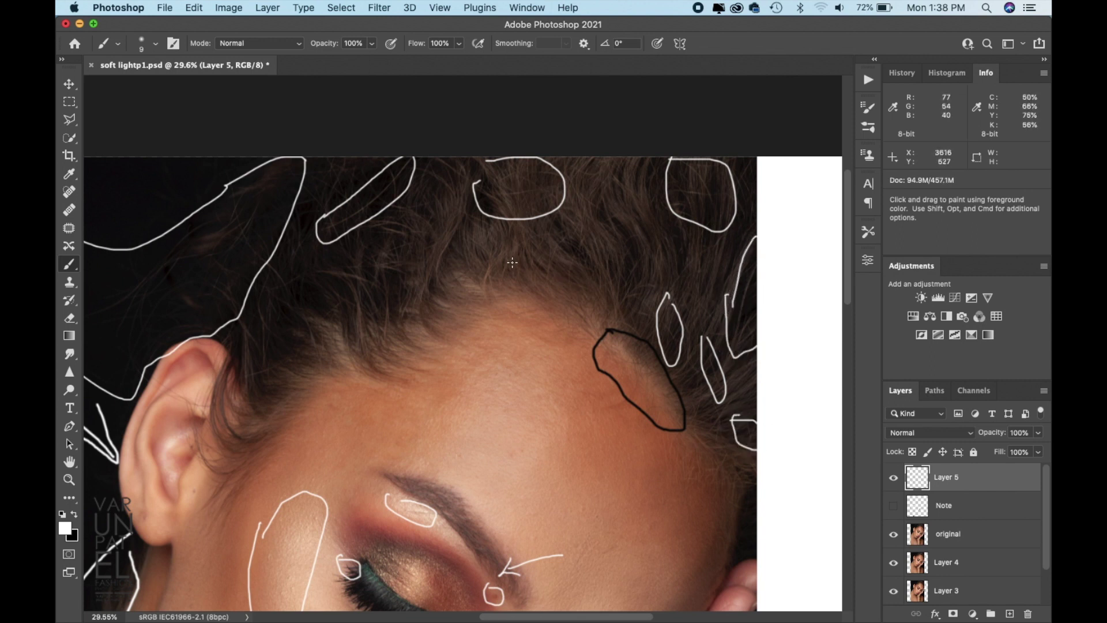
{"action": "mouse_move", "coordinate": [369, 217]}
{"action": "left_mouse_down"}
{"action": "mouse_move", "coordinate": [402, 220]}
{"action": "mouse_move", "coordinate": [410, 241]}
{"action": "mouse_move", "coordinate": [358, 227]}
{"action": "mouse_move", "coordinate": [396, 214]}
{"action": "left_mouse_up"}
- Circle the area just below the ear and trace around the inner ear in white
{"action": "scroll", "coordinate": [415, 318], "scroll_direction": "down", "scroll_amount": 5}
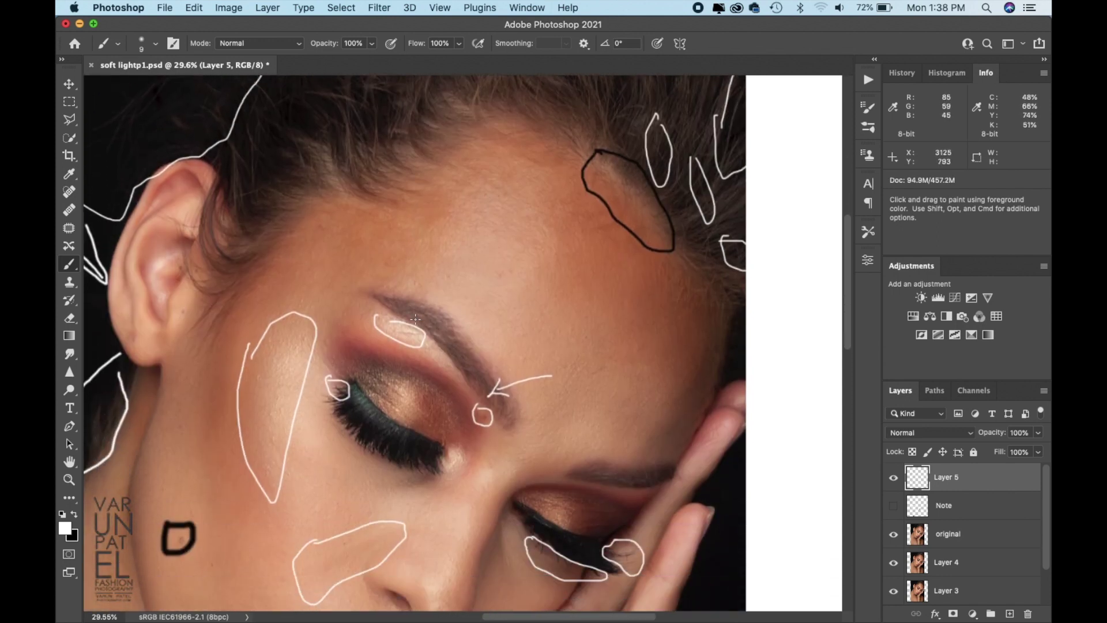
{"action": "mouse_move", "coordinate": [202, 296]}
{"action": "left_mouse_down"}
{"action": "mouse_move", "coordinate": [232, 294]}
{"action": "mouse_move", "coordinate": [243, 320]}
{"action": "mouse_move", "coordinate": [230, 355]}
{"action": "mouse_move", "coordinate": [199, 363]}
{"action": "mouse_move", "coordinate": [189, 321]}
{"action": "mouse_move", "coordinate": [206, 292]}
{"action": "left_mouse_up"}
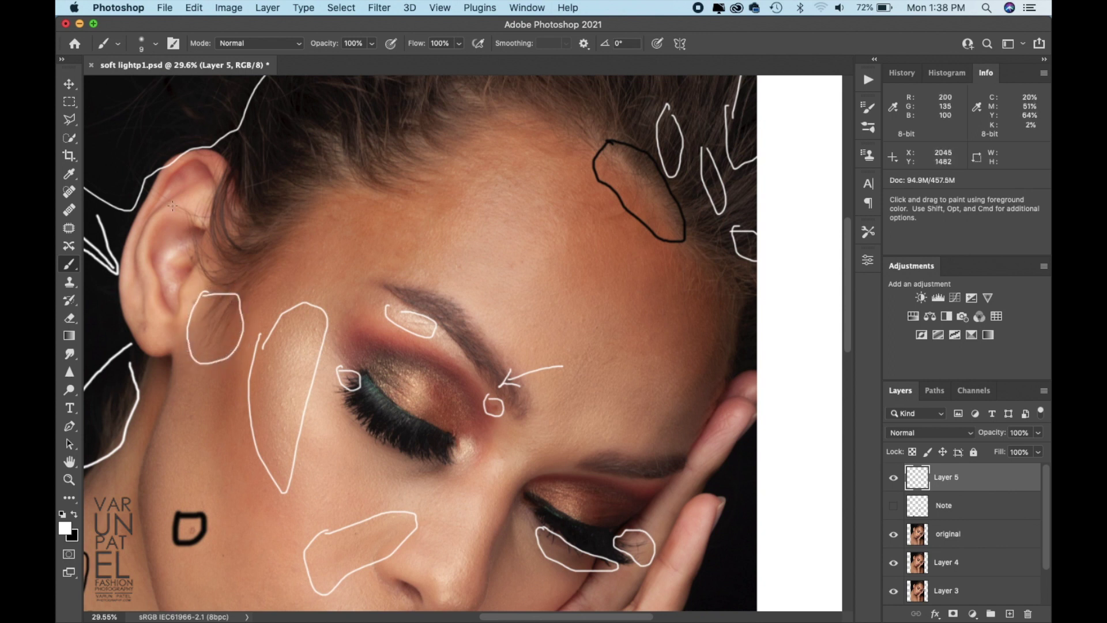
{"action": "mouse_move", "coordinate": [158, 188]}
{"action": "left_mouse_down"}
{"action": "mouse_move", "coordinate": [213, 212]}
{"action": "mouse_move", "coordinate": [209, 267]}
{"action": "mouse_move", "coordinate": [229, 280]}
{"action": "mouse_move", "coordinate": [184, 284]}
{"action": "mouse_move", "coordinate": [185, 251]}
{"action": "mouse_move", "coordinate": [146, 171]}
{"action": "mouse_move", "coordinate": [169, 190]}
{"action": "left_mouse_up"}
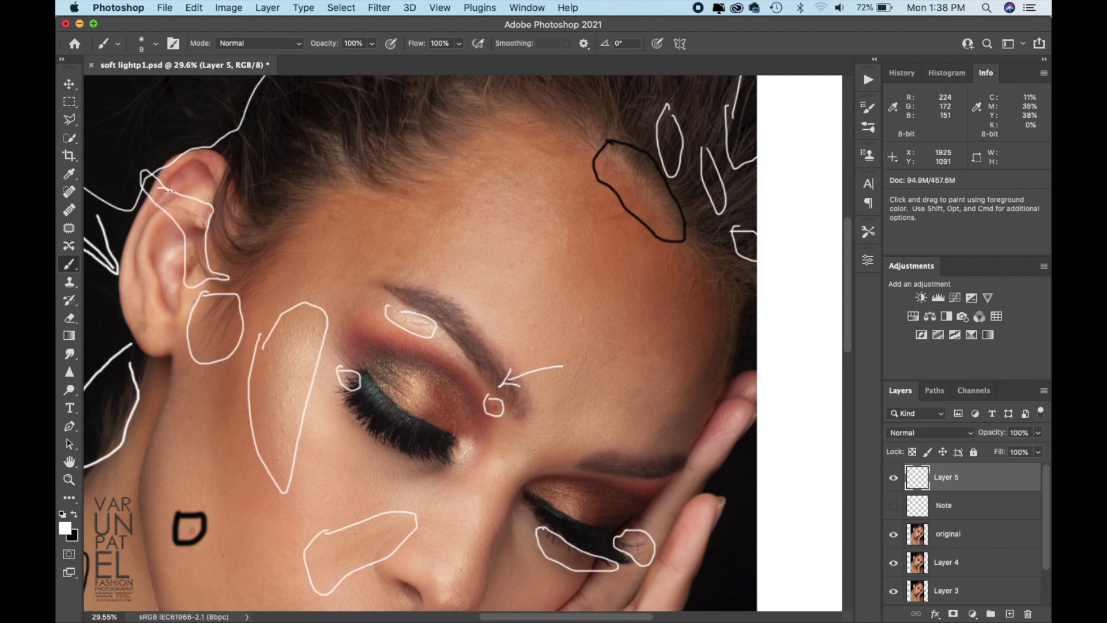
{"action": "scroll", "coordinate": [195, 334], "scroll_direction": "down", "scroll_amount": 15}
{"action": "scroll", "coordinate": [195, 334], "scroll_direction": "left", "scroll_amount": 3}
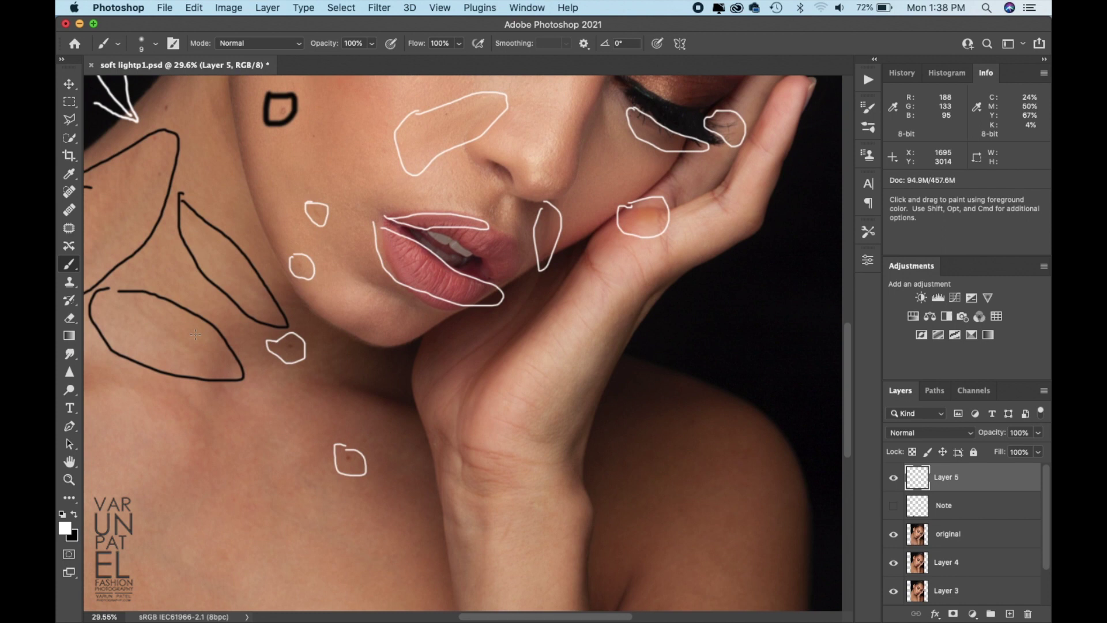
{"action": "scroll", "coordinate": [177, 342], "scroll_direction": "down", "scroll_amount": 6}
{"action": "scroll", "coordinate": [175, 342], "scroll_direction": "up", "scroll_amount": 3}
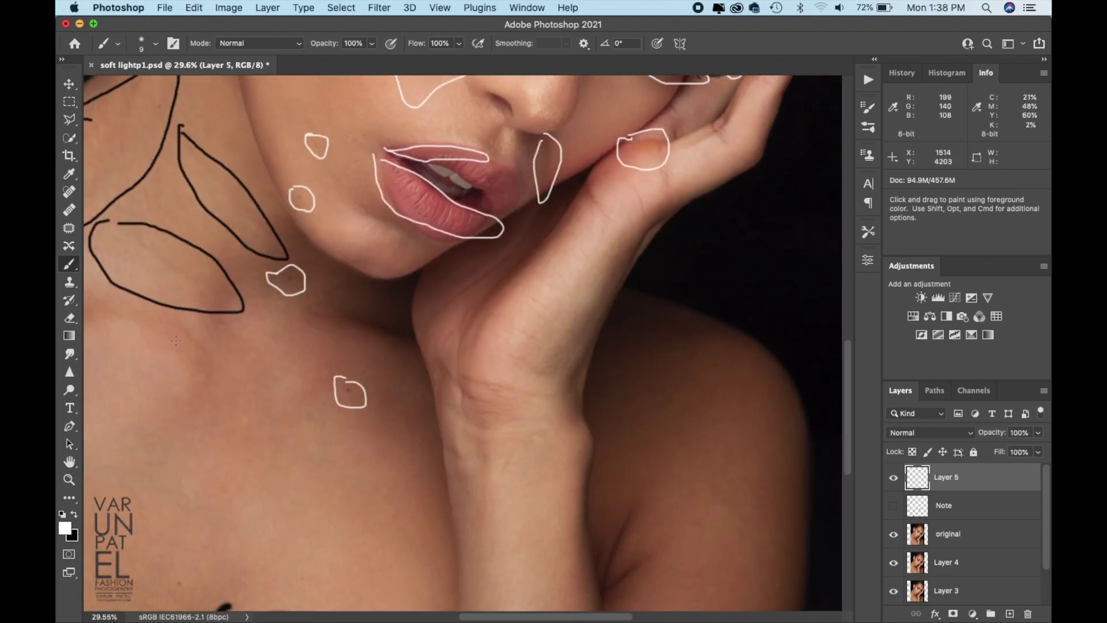
- Zoom out to the full portrait and paint white zigzags on the cheek, forehead and two chest spots
{"action": "key", "text": "super+minus"}
{"action": "key", "text": "super+minus"}
{"action": "key", "text": "super+minus"}
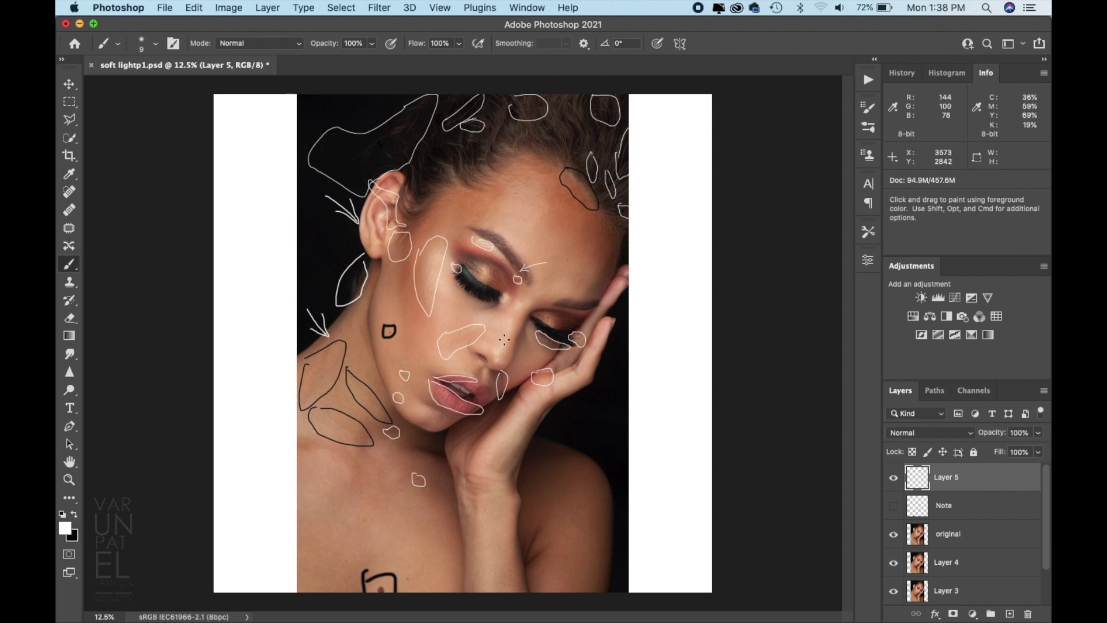
{"action": "mouse_move", "coordinate": [417, 328]}
{"action": "left_mouse_down"}
{"action": "mouse_move", "coordinate": [441, 323]}
{"action": "mouse_move", "coordinate": [417, 369]}
{"action": "left_mouse_up"}
{"action": "left_click_drag", "start_coordinate": [561, 214], "coordinate": [604, 256]}
{"action": "left_click_drag", "start_coordinate": [332, 475], "coordinate": [392, 488]}
{"action": "left_click_drag", "start_coordinate": [408, 535], "coordinate": [437, 559]}
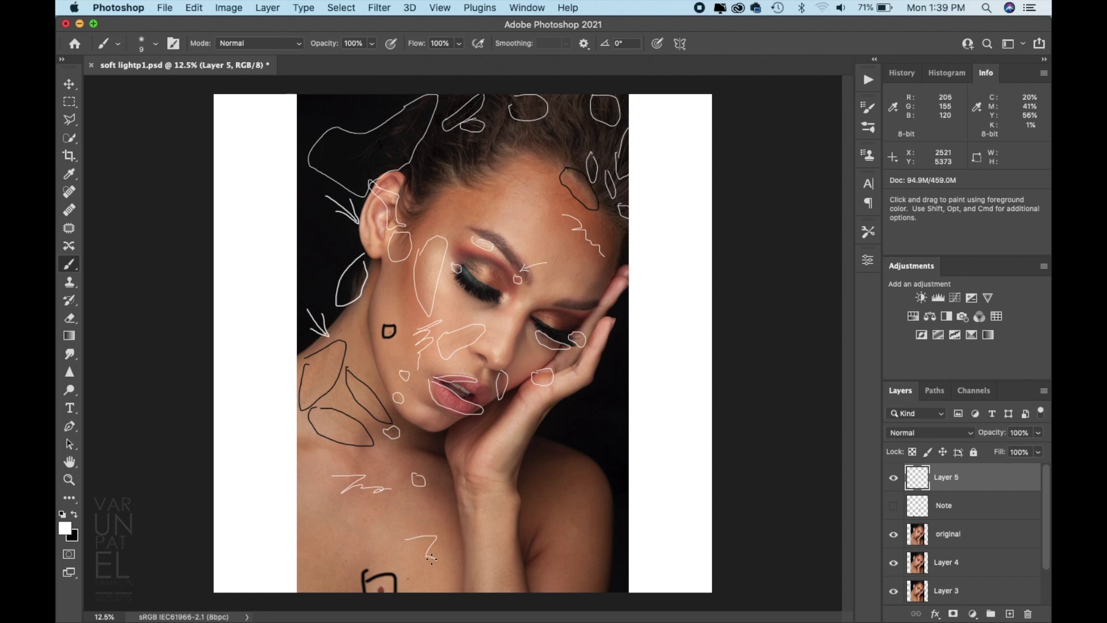
{"action": "scroll", "coordinate": [508, 396], "scroll_direction": "up", "scroll_amount": 3}
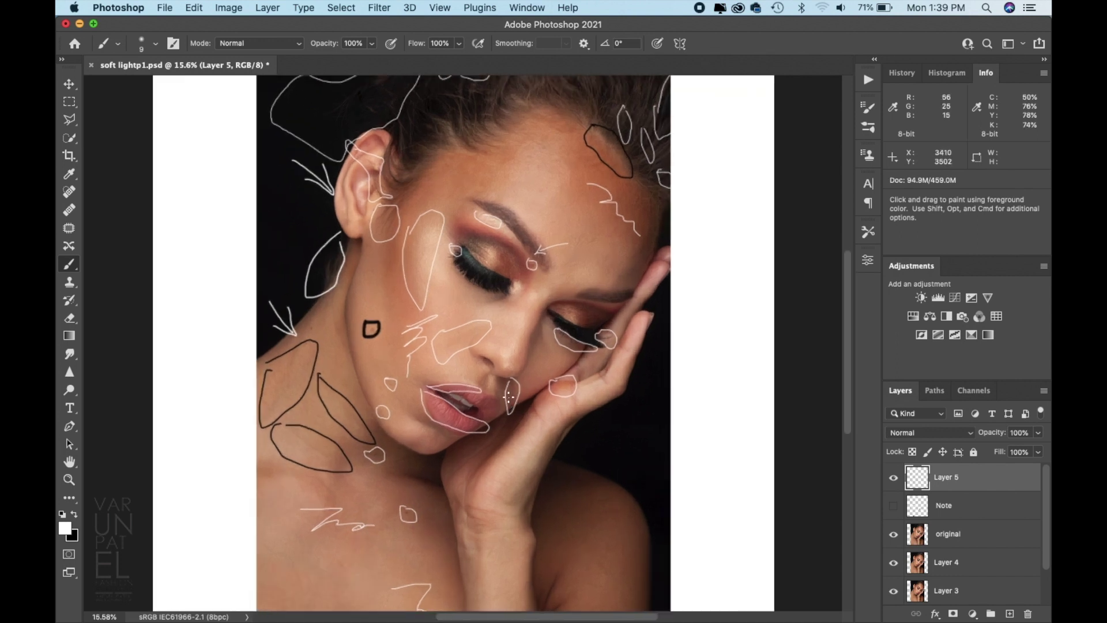
{"action": "scroll", "coordinate": [508, 397], "scroll_direction": "down", "scroll_amount": 2}
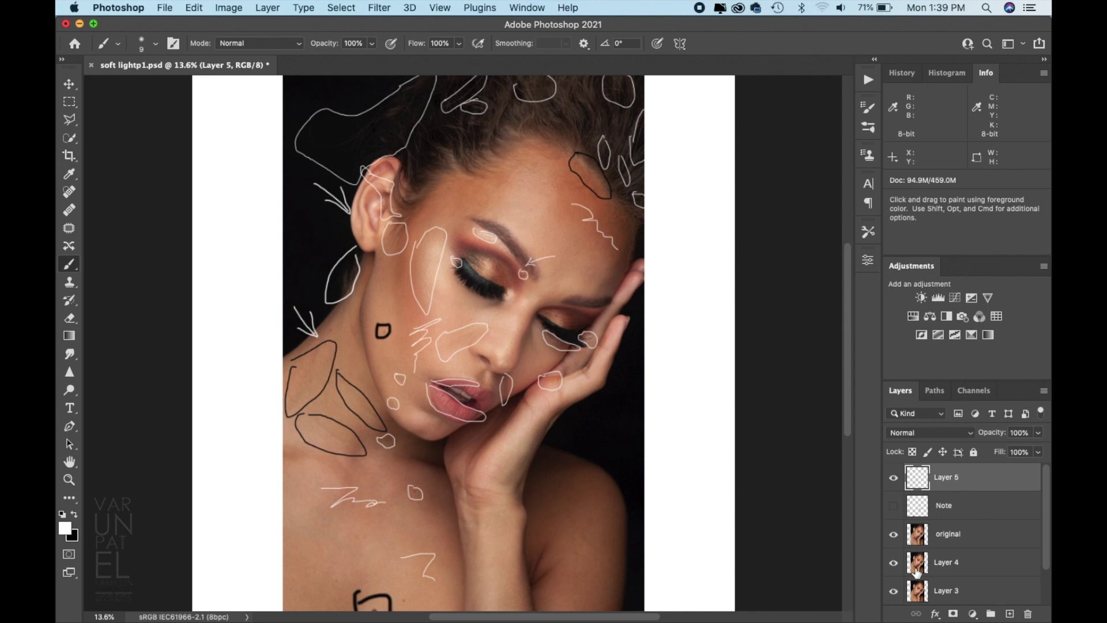
{"action": "left_click", "coordinate": [892, 482]}
{"action": "left_click", "coordinate": [893, 482]}
{"action": "left_click", "coordinate": [894, 482]}
{"action": "left_click", "coordinate": [894, 480]}
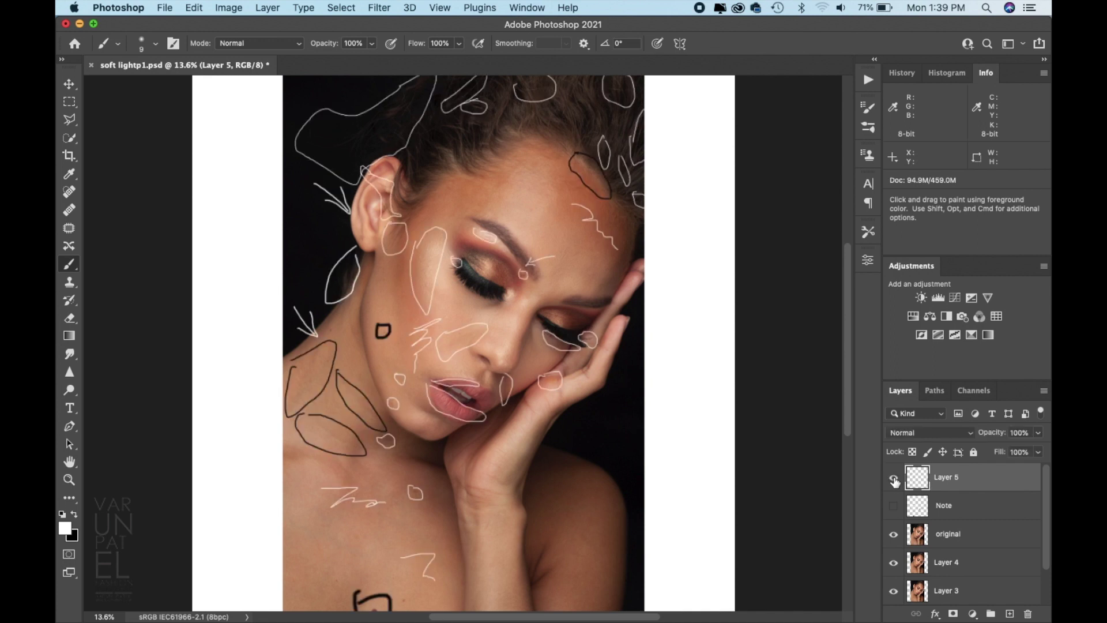